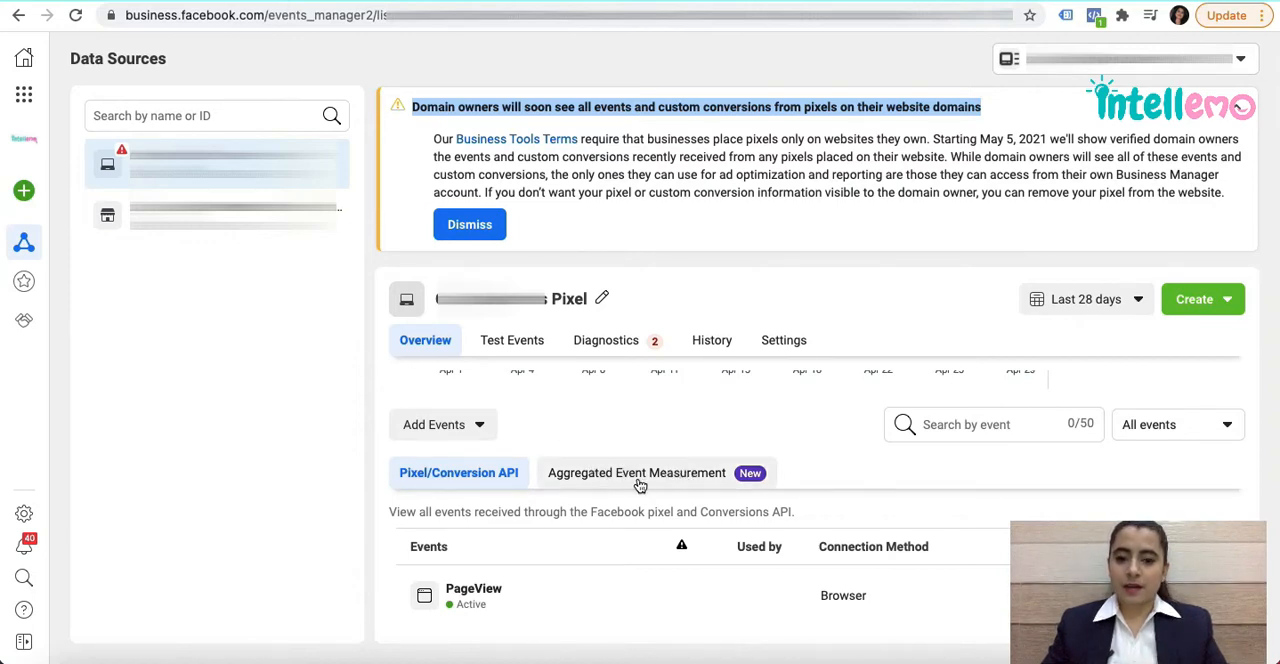
View the pixel's Aggregated Event Measurement section in the events overview.
{"action": "left_click", "coordinate": [588, 484]}
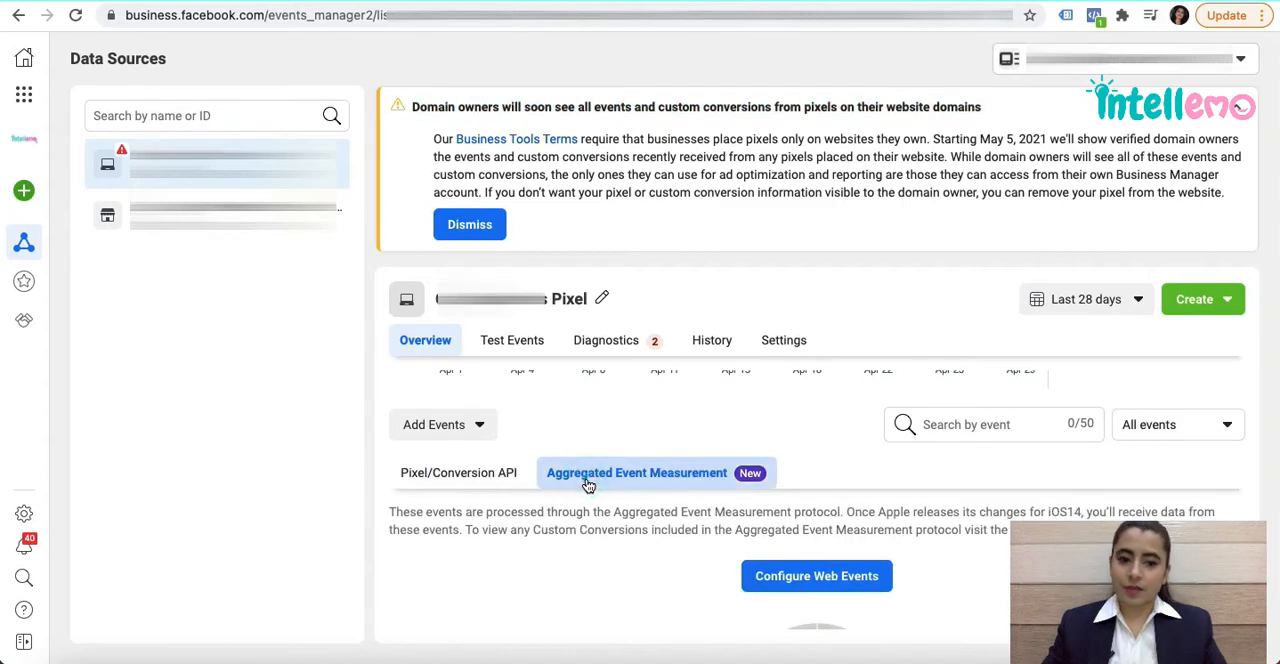
{"action": "scroll", "coordinate": [586, 485], "scroll_direction": "down", "scroll_amount": 2}
{"action": "scroll", "coordinate": [520, 440], "scroll_direction": "up", "scroll_amount": 1}
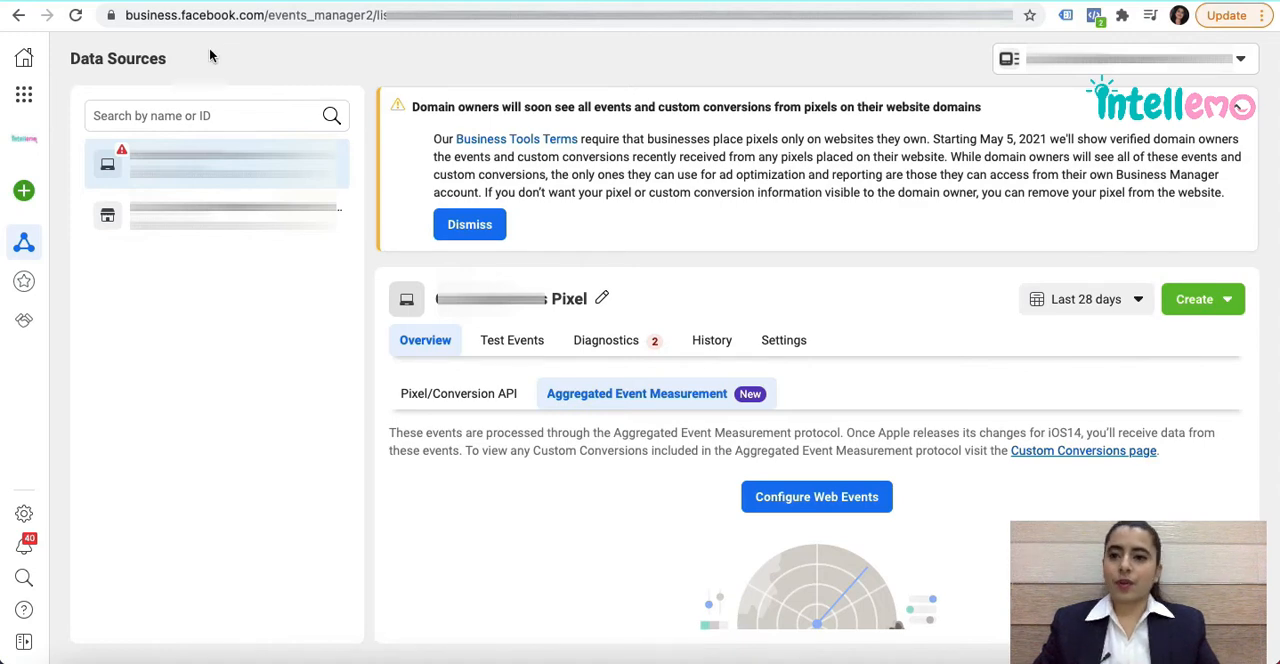
Go to Business Settings and open the Domains page under Brand Safety.
{"action": "left_click", "coordinate": [24, 96]}
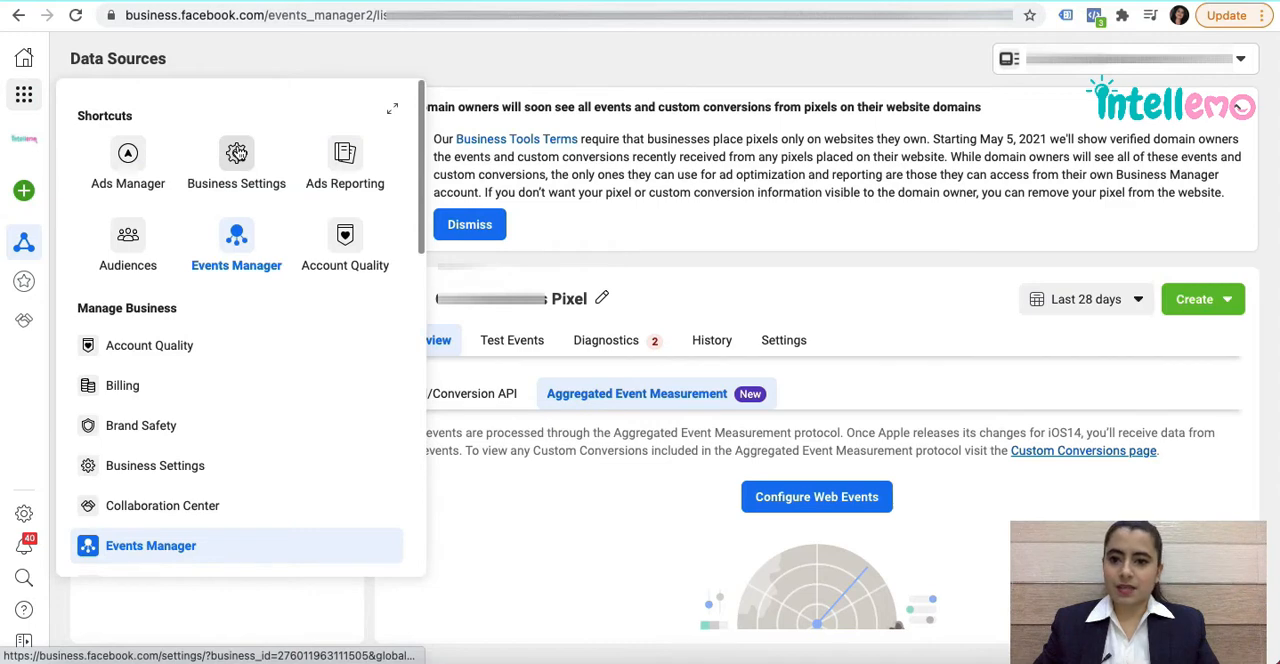
{"action": "left_click", "coordinate": [237, 152]}
{"action": "scroll", "coordinate": [109, 275], "scroll_direction": "down", "scroll_amount": 4}
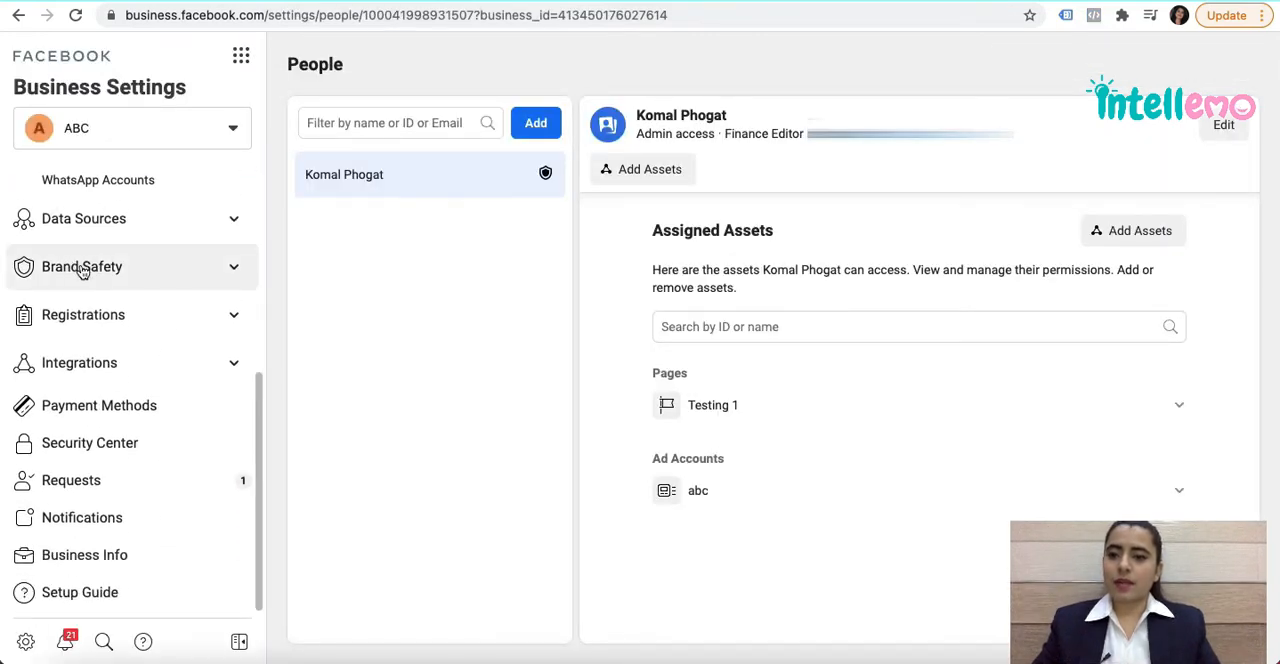
{"action": "left_click", "coordinate": [75, 270]}
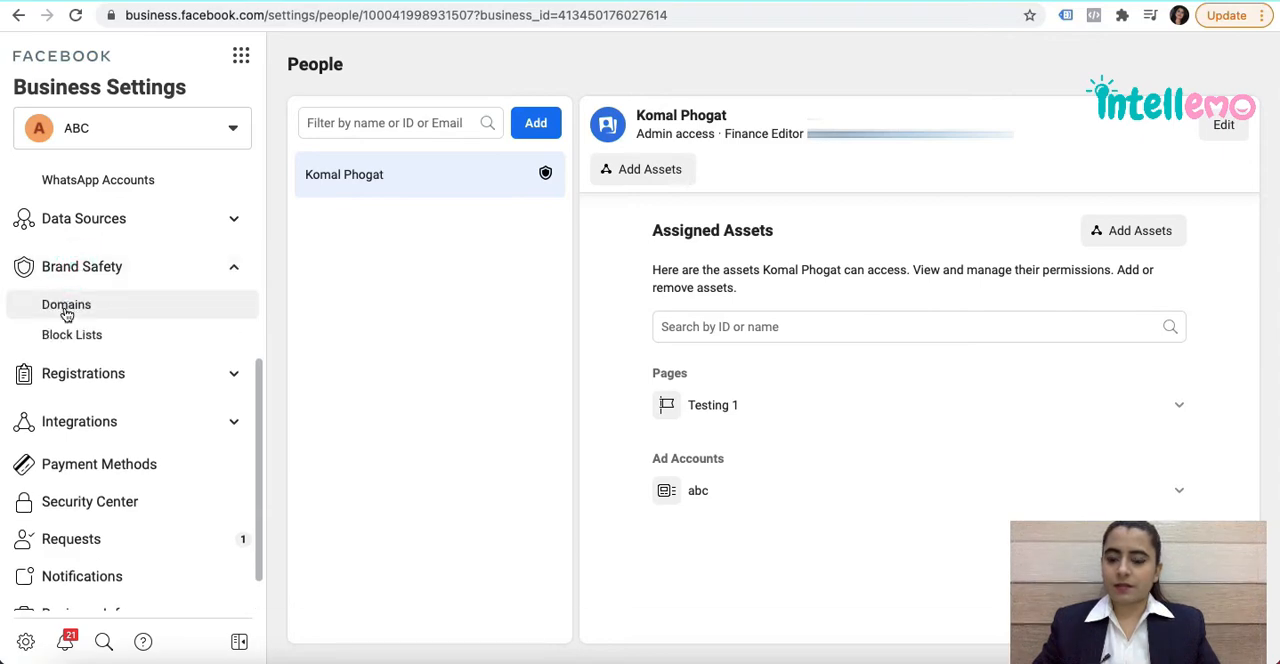
{"action": "left_click", "coordinate": [66, 312]}
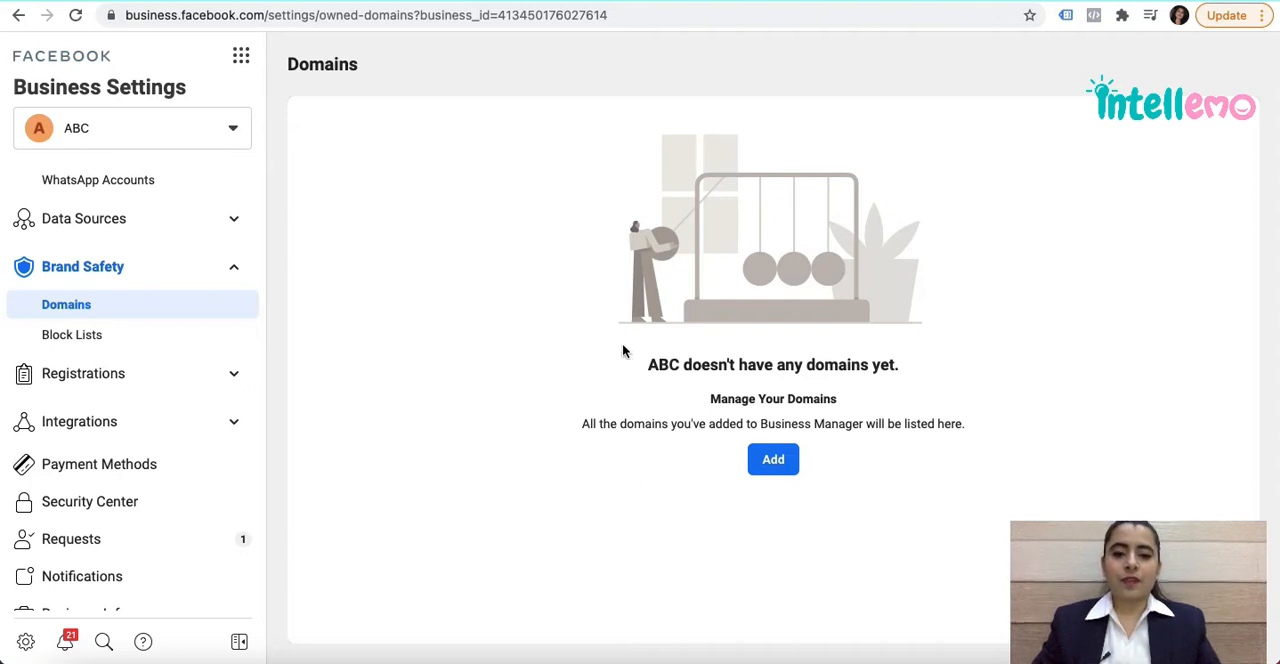
Add the domain intellemo.com to the business.
{"action": "left_click", "coordinate": [779, 463]}
{"action": "left_click", "coordinate": [596, 262]}
{"action": "type", "text": "inte"}
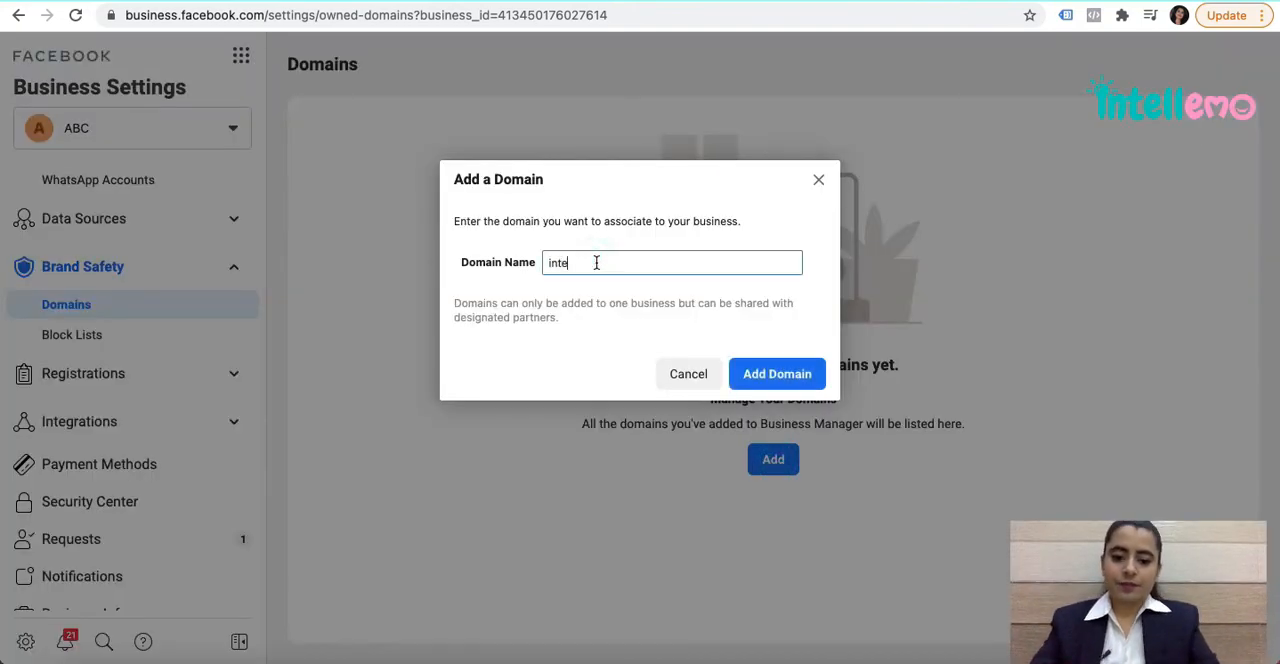
{"action": "type", "text": "llemo.com"}
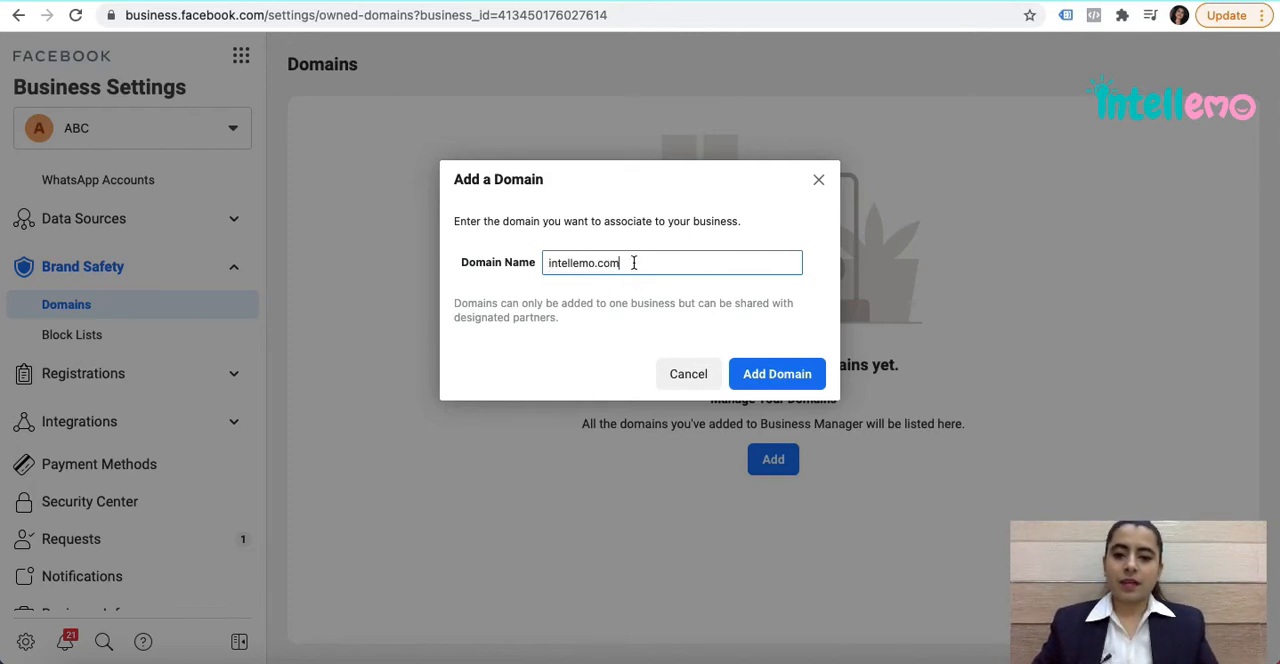
{"action": "left_click", "coordinate": [776, 382]}
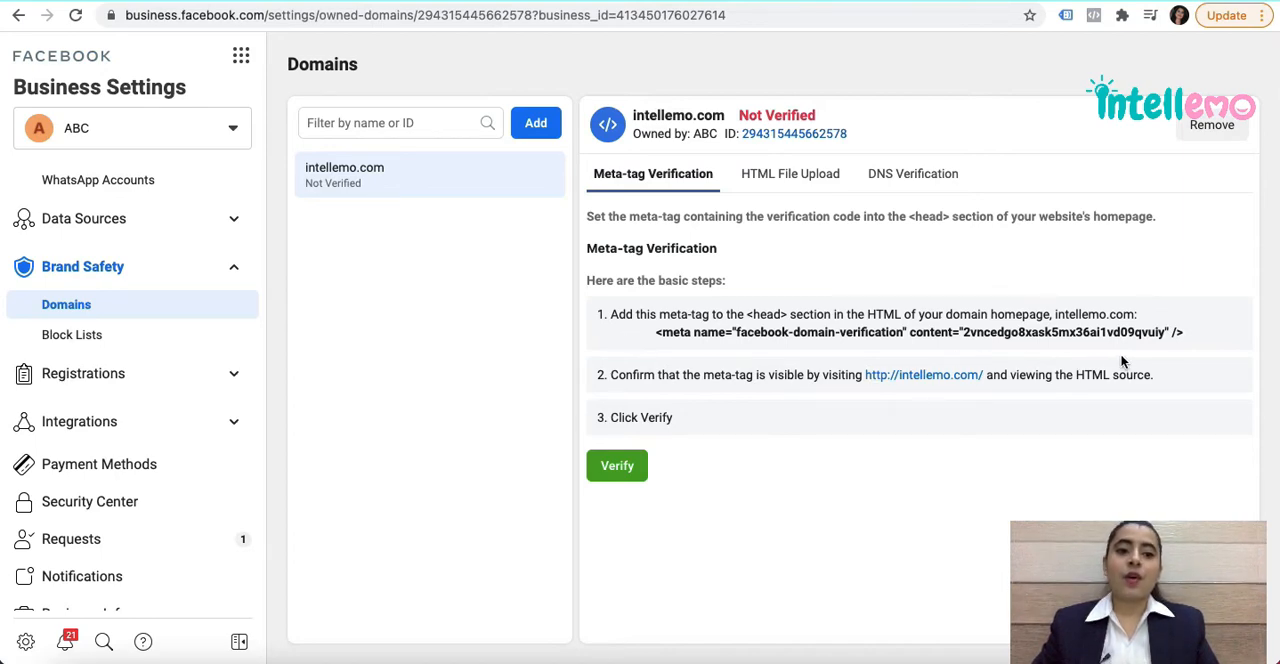
Review the Meta-tag, HTML File Upload and DNS Verification instructions for intellemo.com.
{"action": "left_click", "coordinate": [1064, 341]}
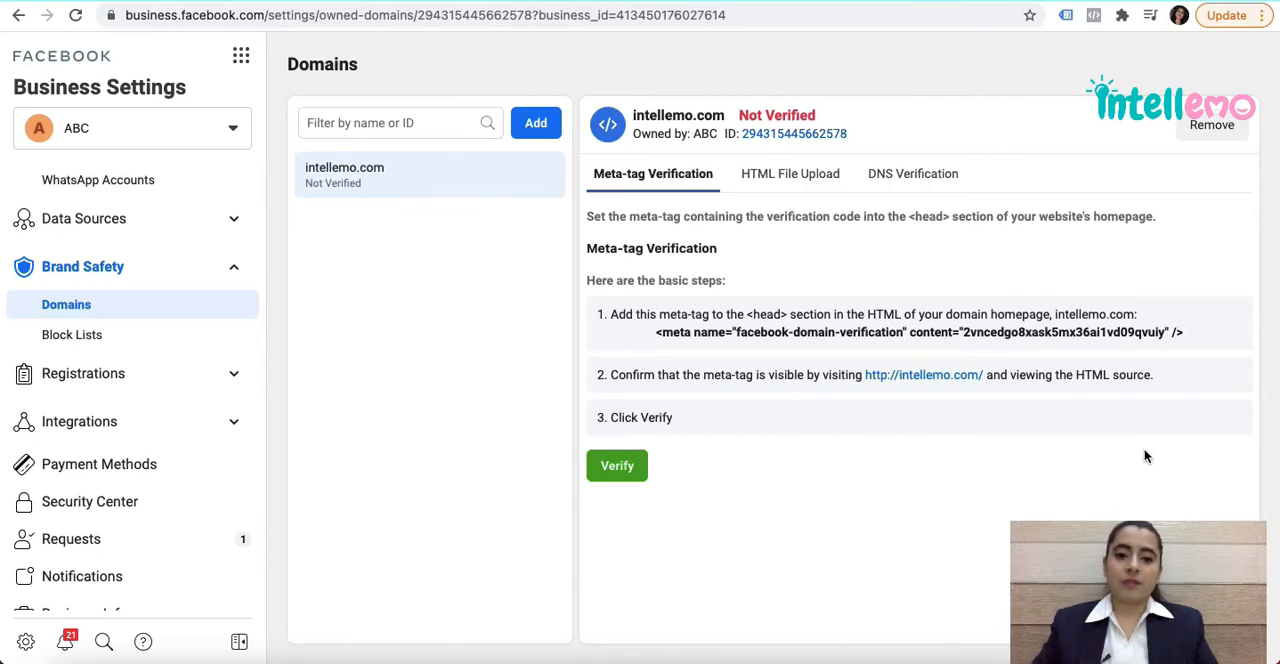
{"action": "left_click", "coordinate": [790, 175]}
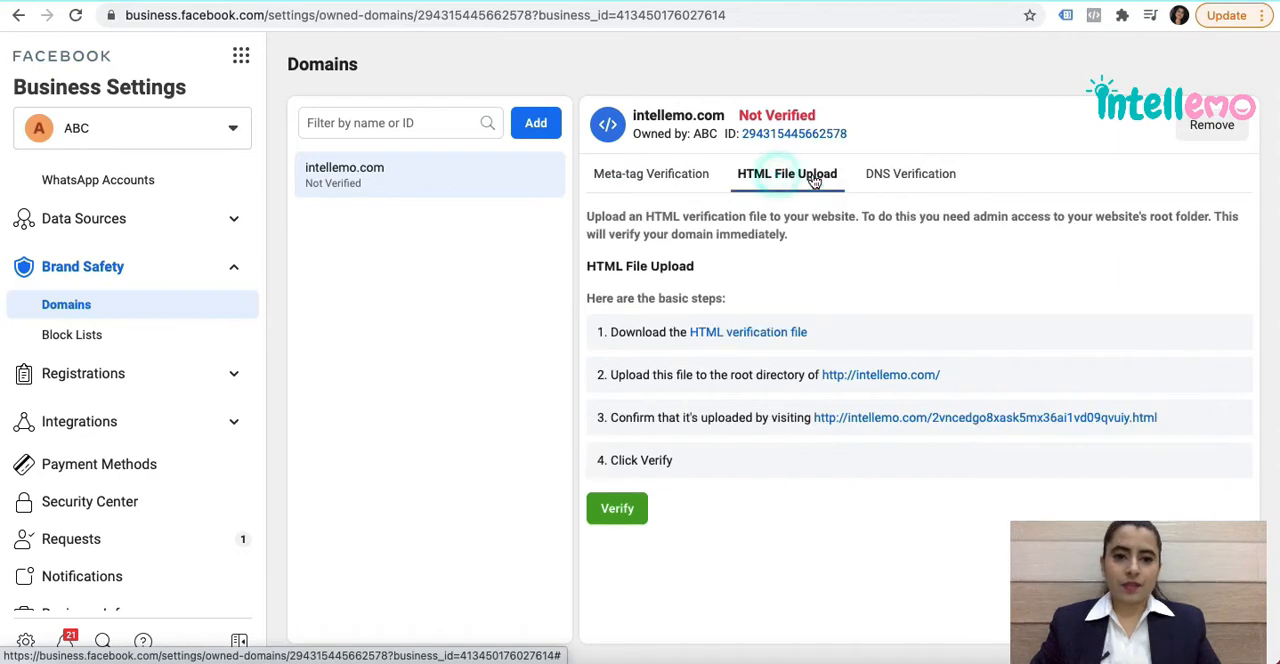
{"action": "left_click", "coordinate": [903, 175]}
{"action": "left_click", "coordinate": [813, 180]}
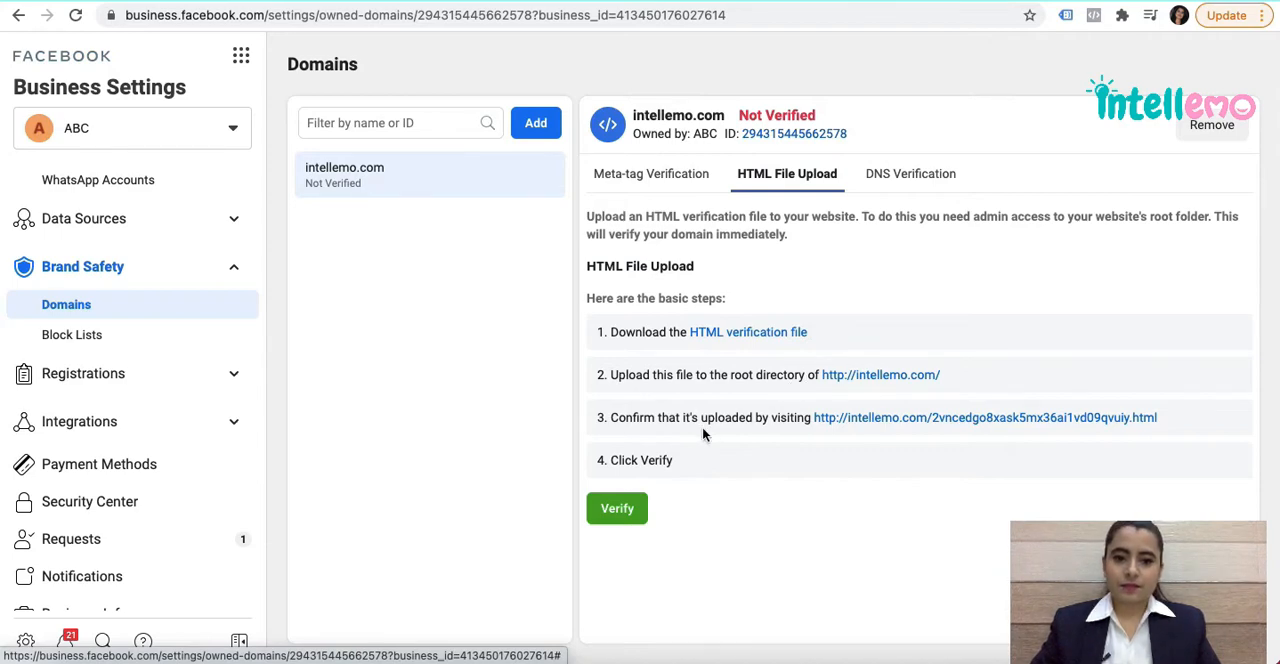
{"action": "left_click", "coordinate": [903, 180]}
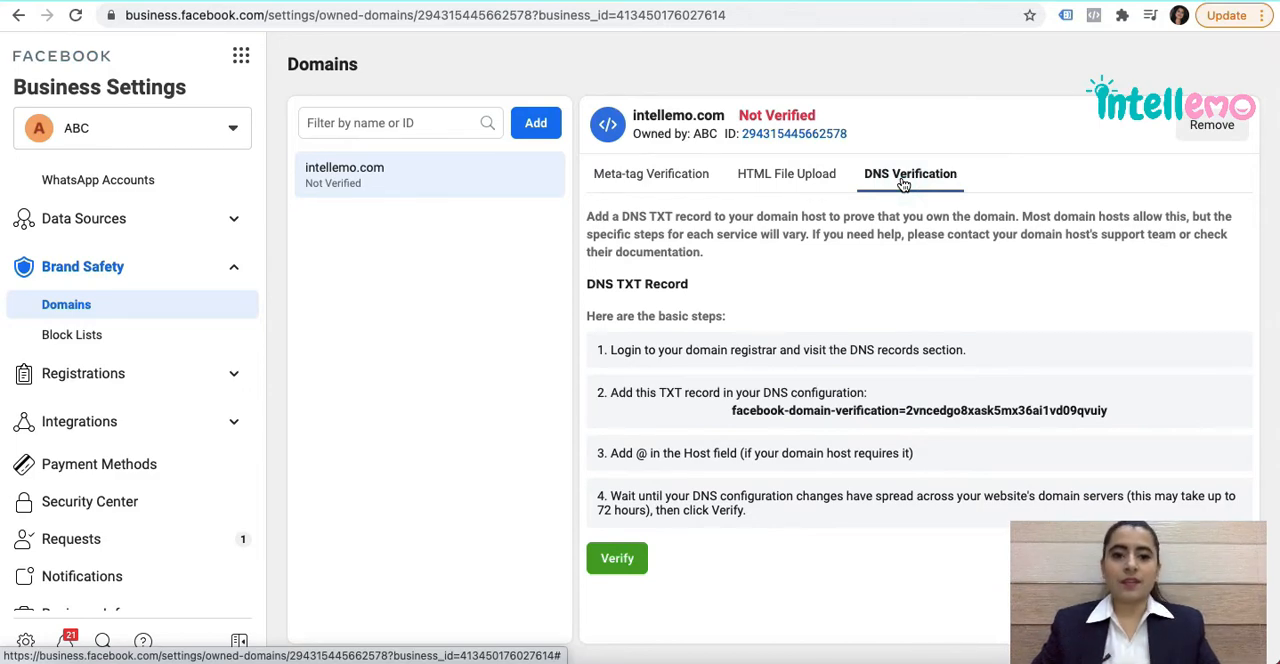
{"action": "triple_click", "coordinate": [626, 350]}
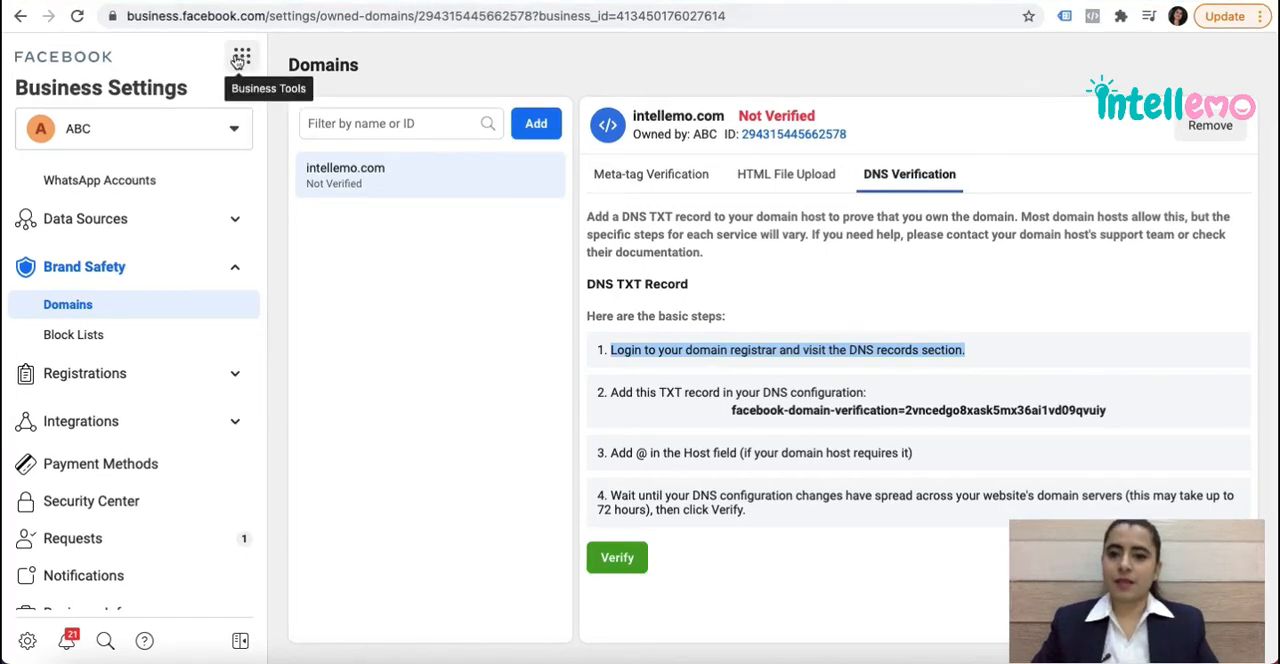
Return to Events Manager, show the pixel's Aggregated Event Measurement section and collapse the domain owners notice.
{"action": "left_click", "coordinate": [238, 59]}
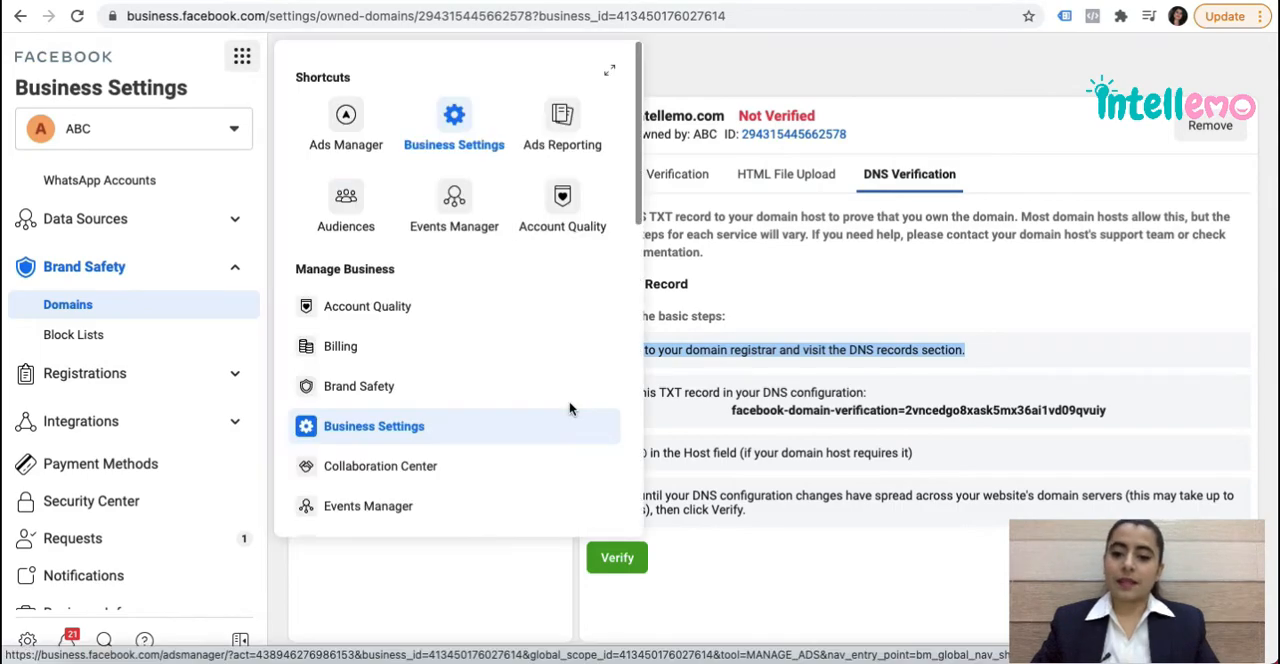
{"action": "left_click", "coordinate": [388, 504]}
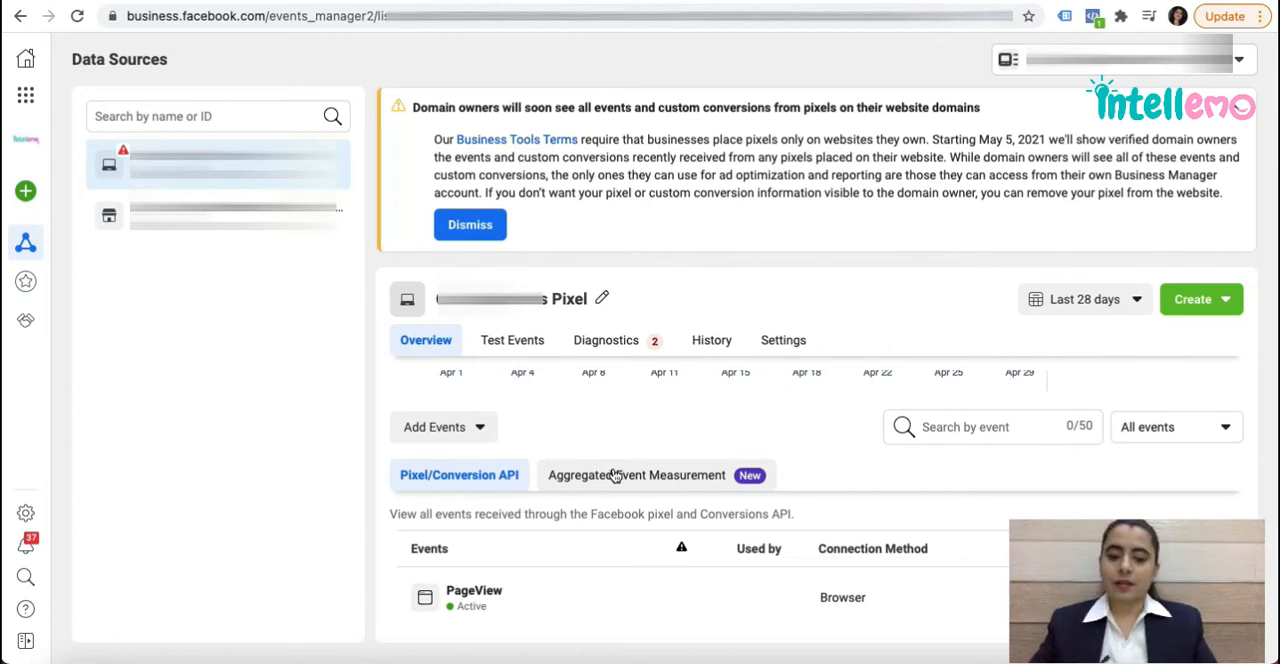
{"action": "left_click", "coordinate": [615, 475]}
{"action": "scroll", "coordinate": [622, 567], "scroll_direction": "down", "scroll_amount": 2}
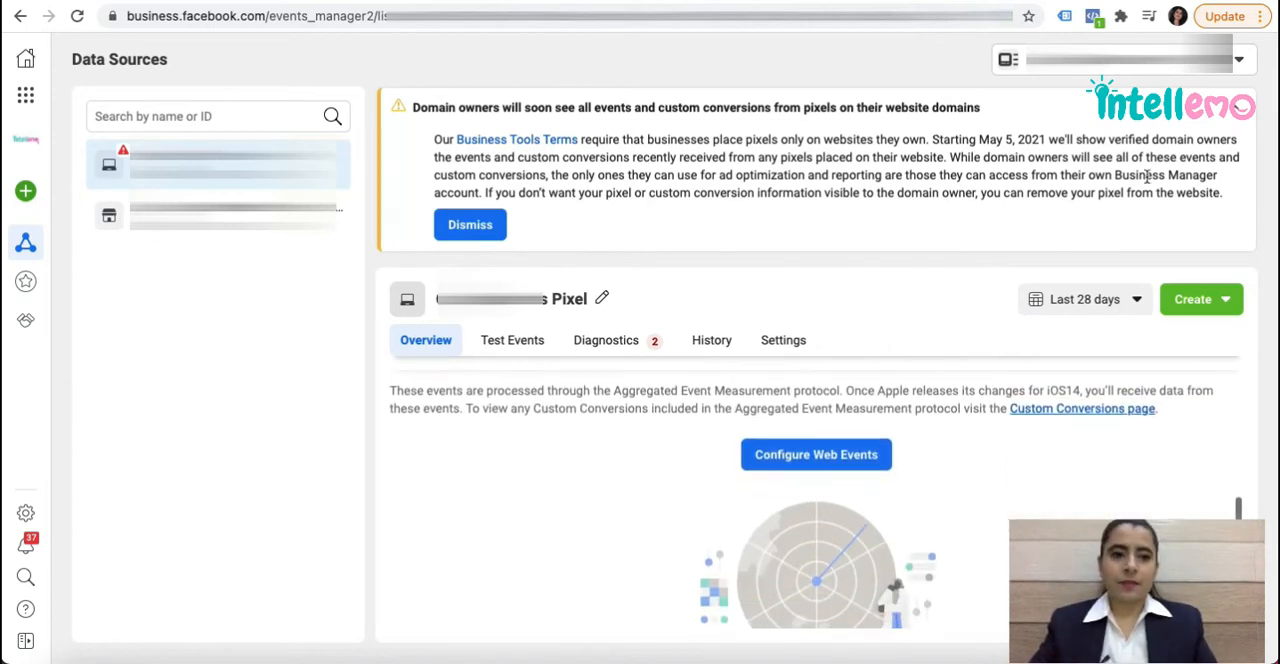
{"action": "left_click", "coordinate": [1240, 112]}
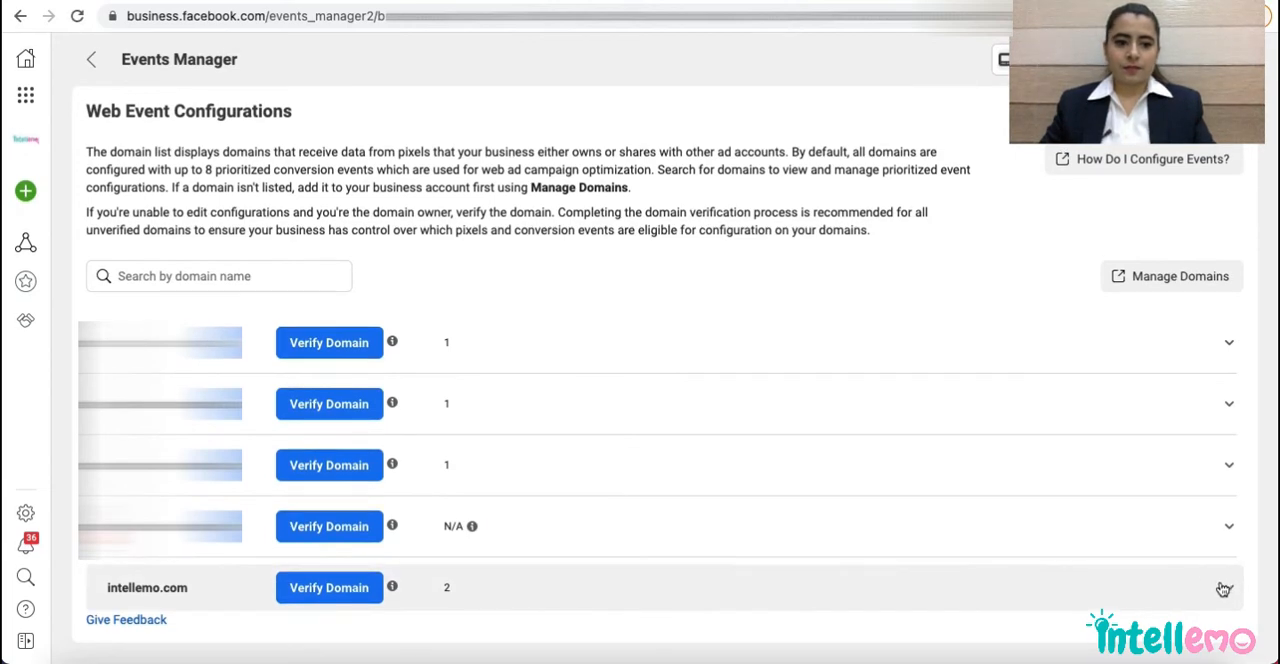
Expand intellemo.com in Web Event Configurations and open its prioritized events for editing.
{"action": "left_click", "coordinate": [1222, 587]}
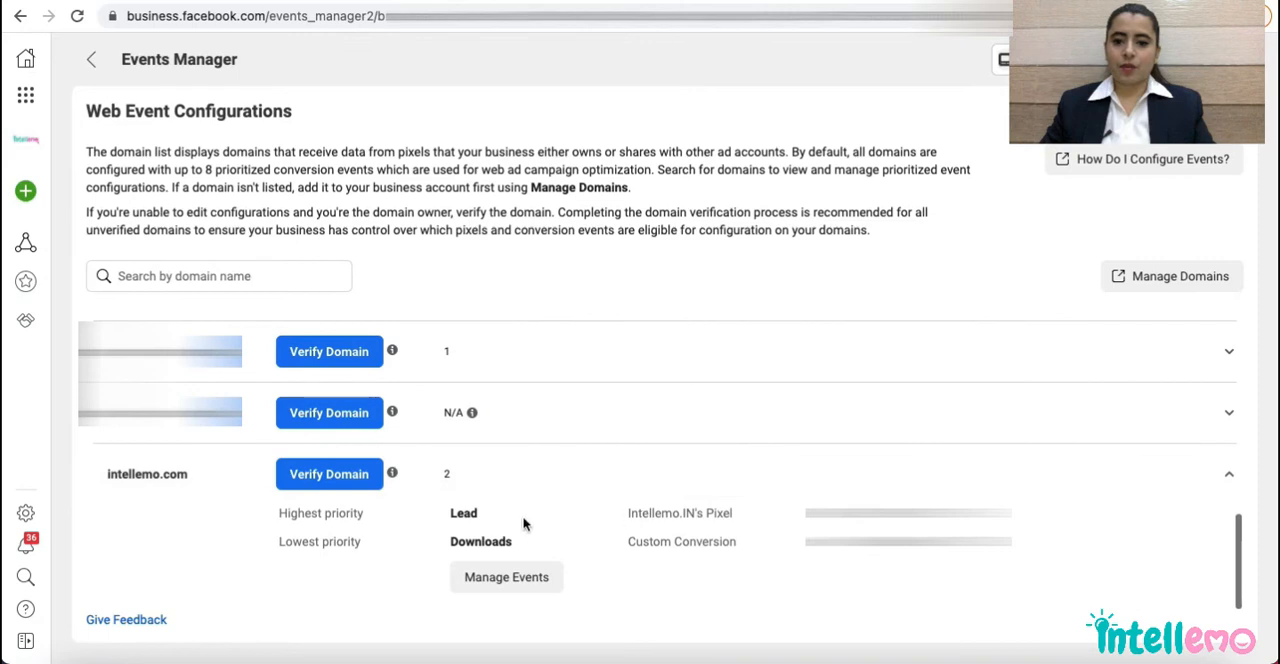
{"action": "left_click", "coordinate": [520, 580]}
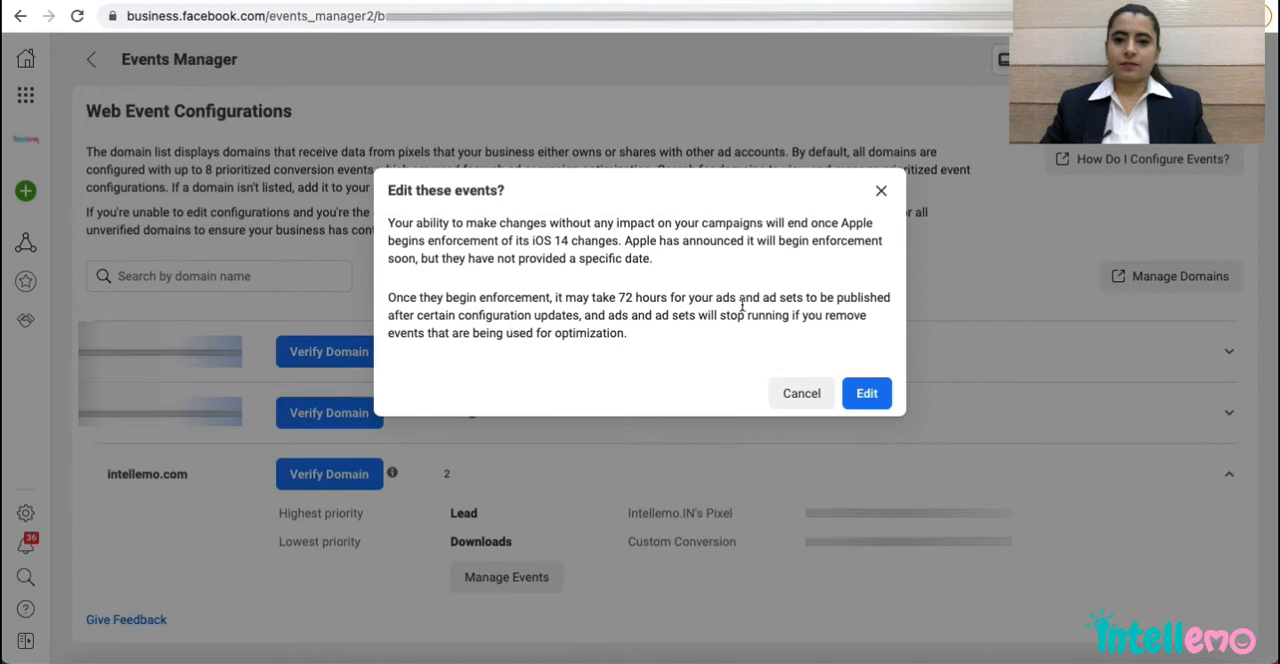
{"action": "left_click", "coordinate": [862, 392]}
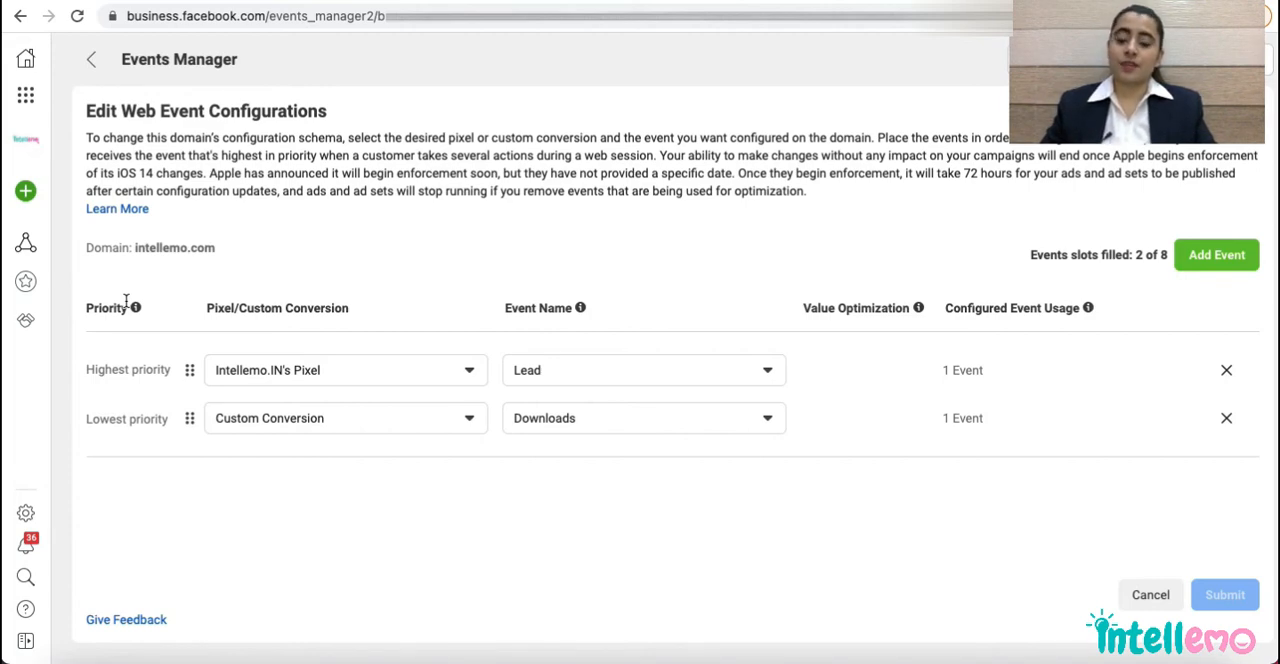
Add a web event for intellemo.com using Intellemo.IN's Pixel and the View Content event.
{"action": "left_click", "coordinate": [1207, 262]}
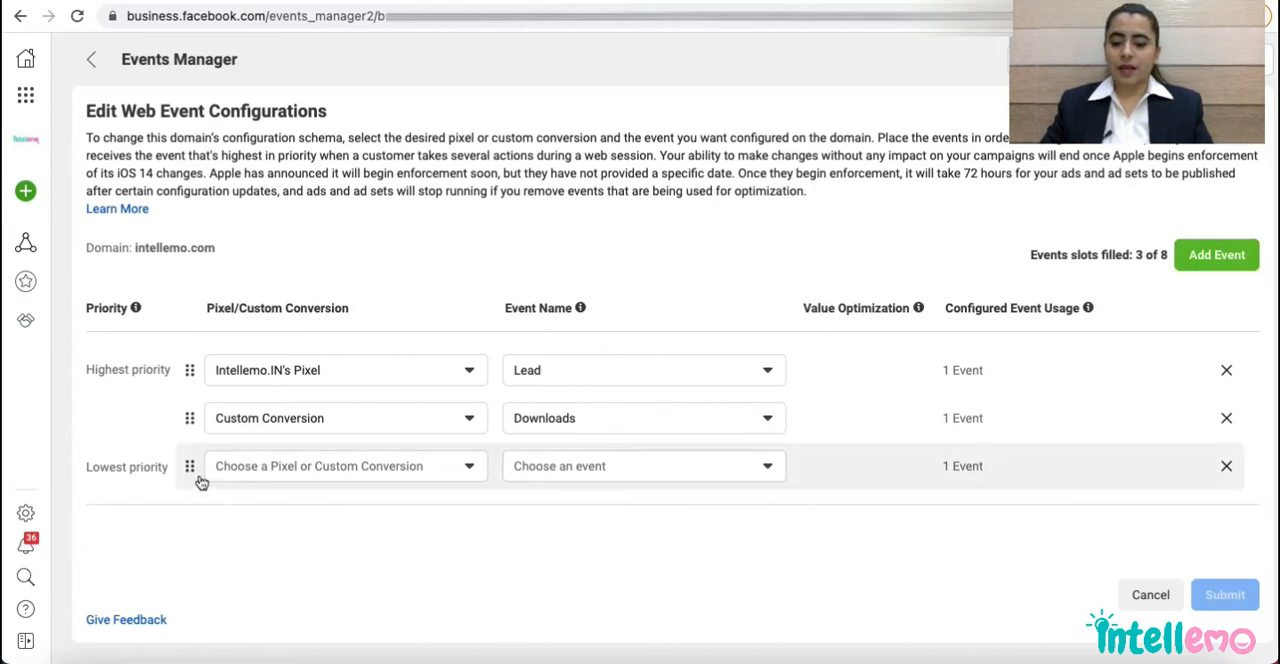
{"action": "left_click", "coordinate": [318, 466]}
{"action": "left_click", "coordinate": [329, 494]}
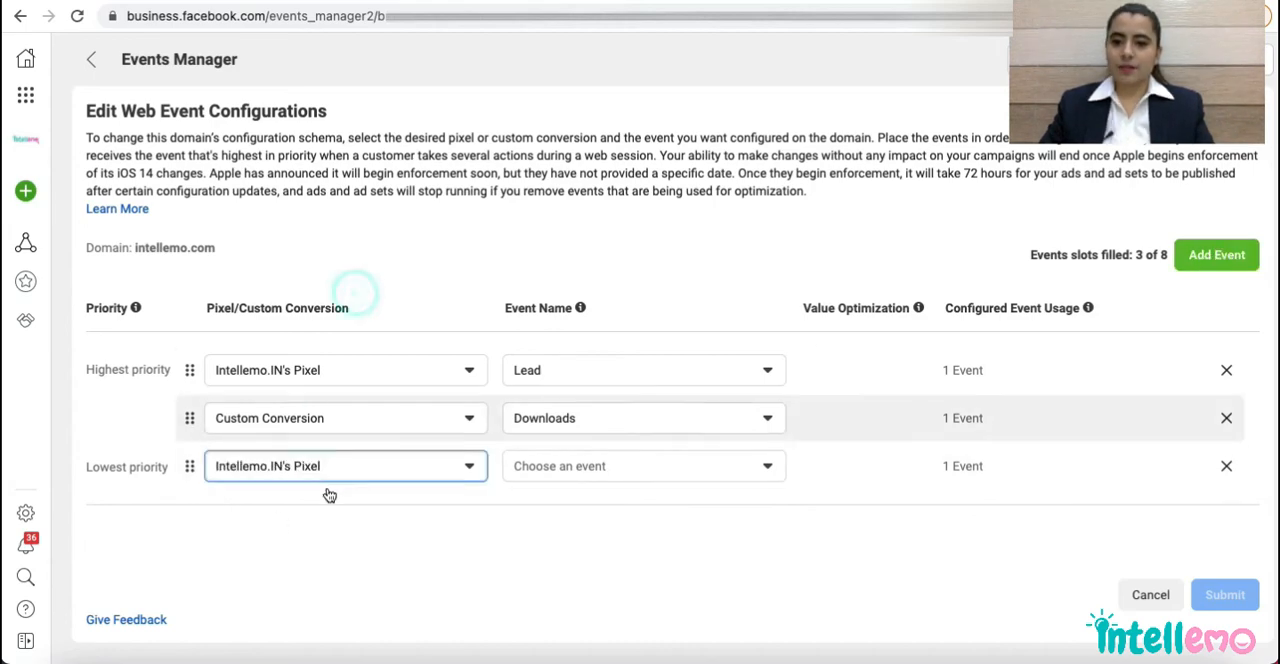
{"action": "left_click", "coordinate": [614, 466]}
{"action": "type", "text": "view"}
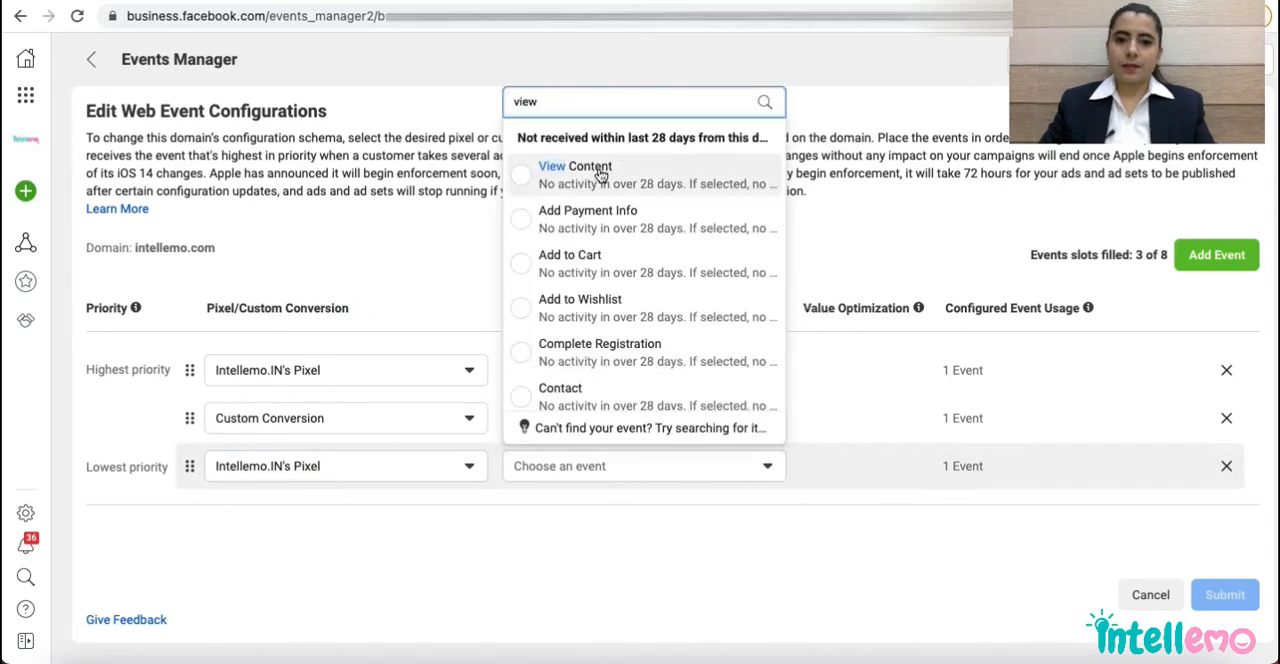
{"action": "left_click", "coordinate": [600, 170]}
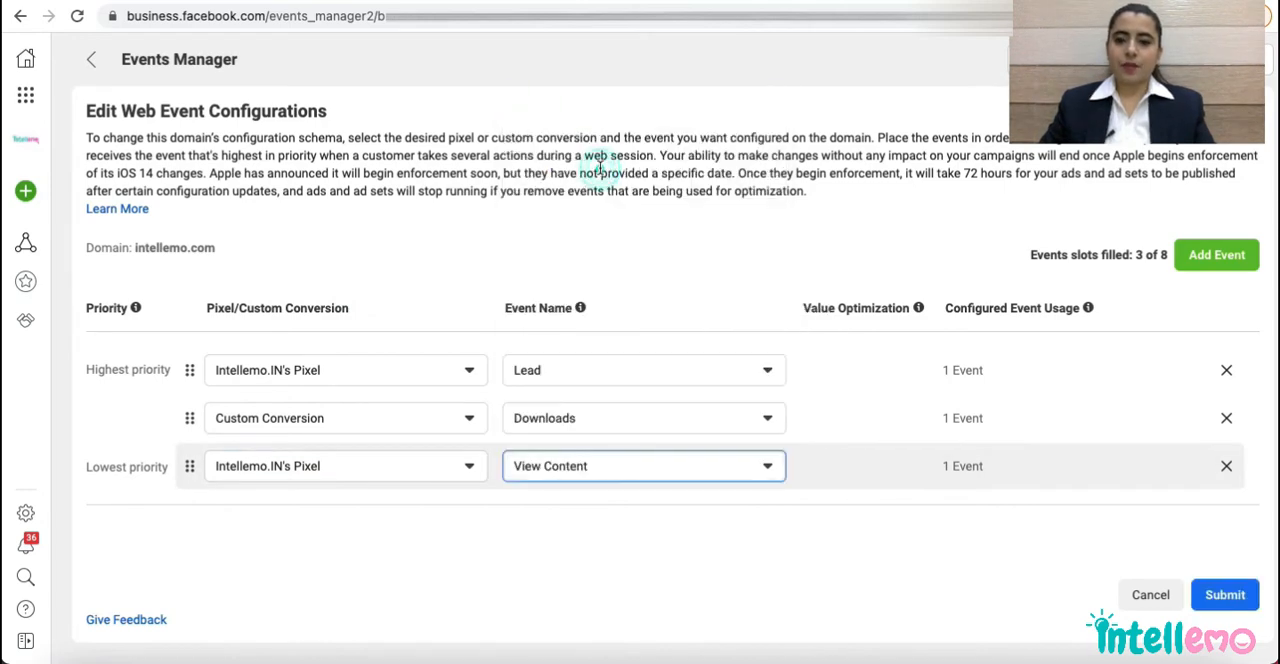
Add Purchase and Add Payment Info events from Intellemo.IN's Pixel, and remove the empty event slot.
{"action": "left_click", "coordinate": [1210, 257]}
{"action": "left_click", "coordinate": [598, 517]}
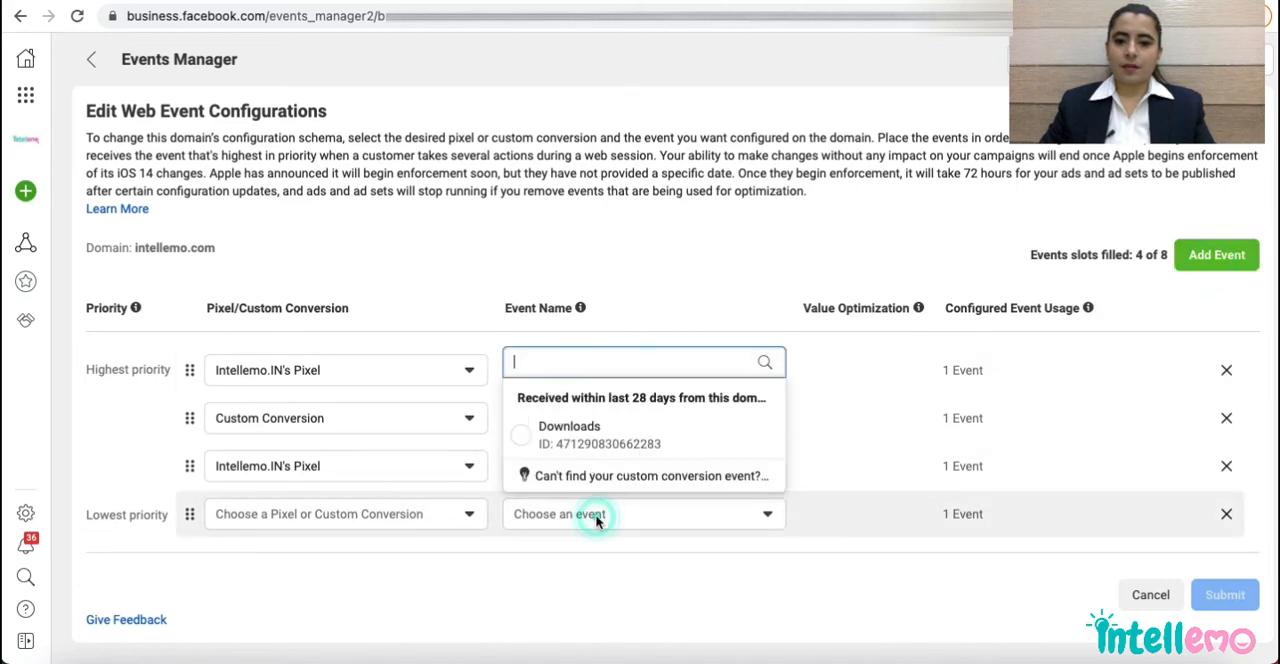
{"action": "type", "text": "p"}
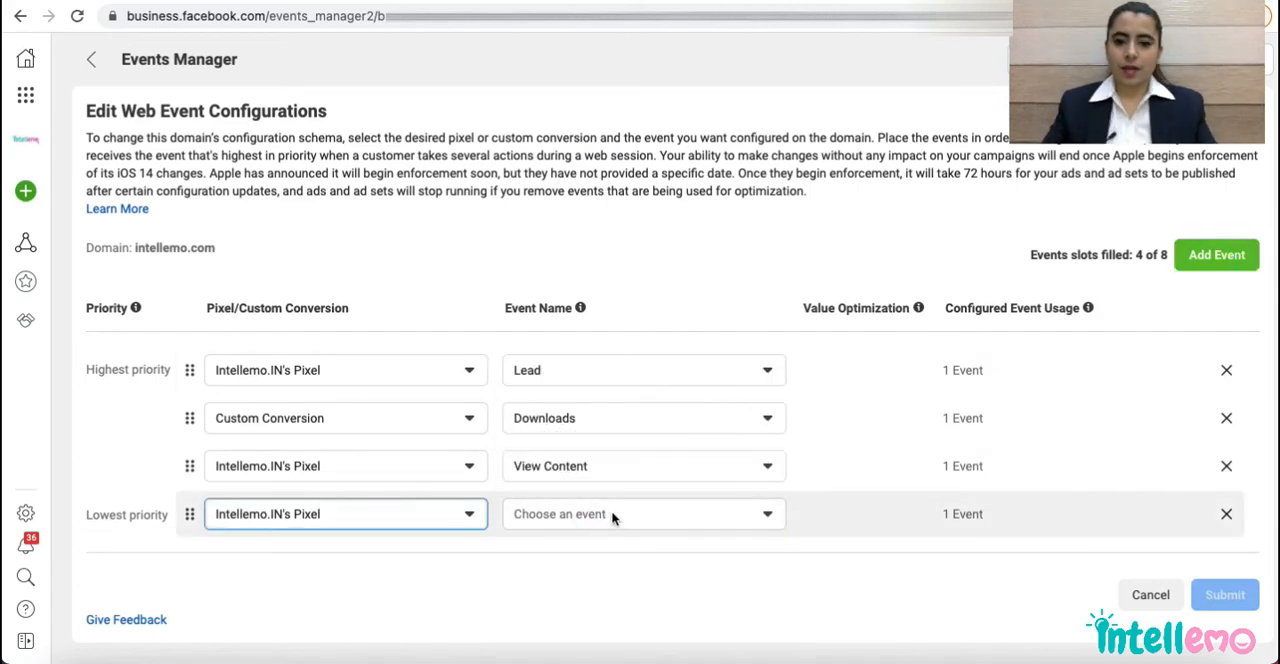
{"action": "left_click", "coordinate": [613, 517]}
{"action": "type", "text": "p"}
{"action": "left_click", "coordinate": [590, 420]}
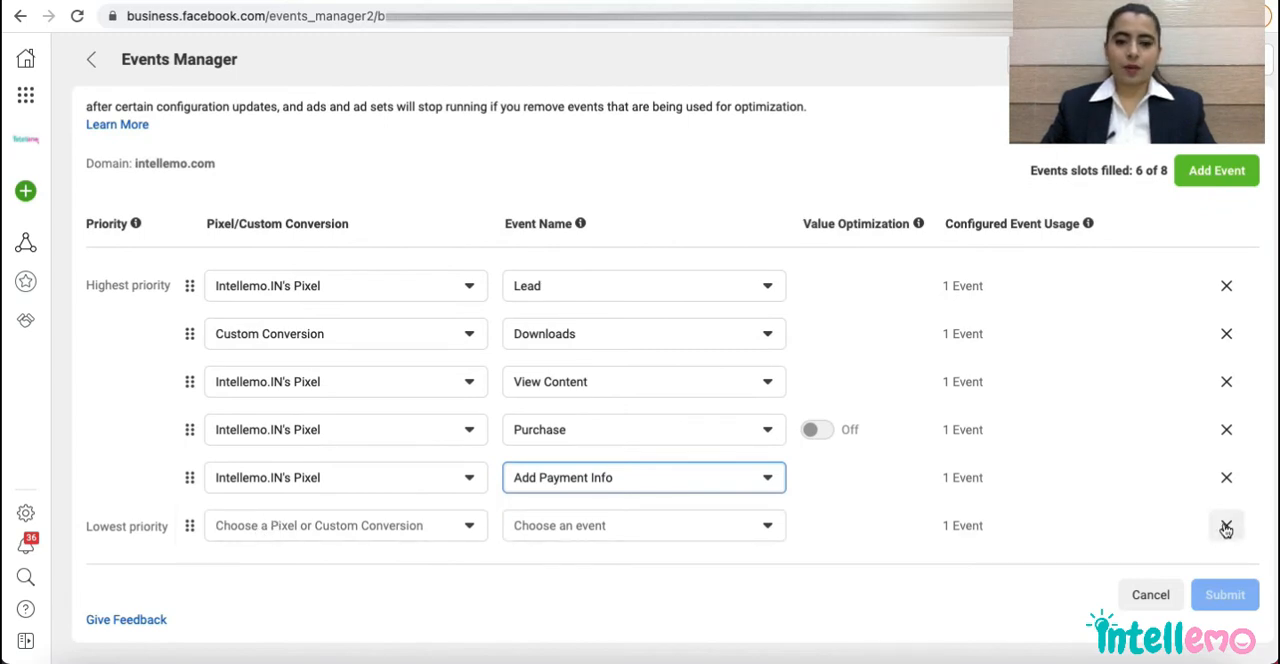
{"action": "left_click", "coordinate": [1226, 527]}
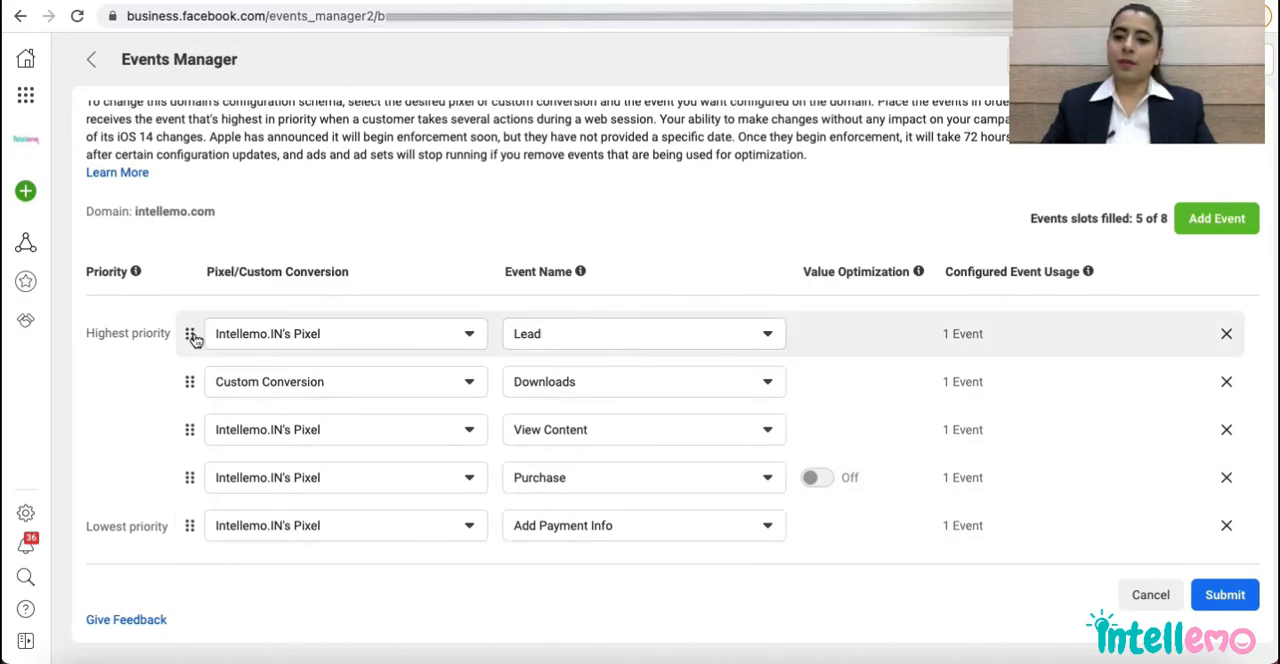
Reorder the events from highest to lowest priority as Purchase, Add Payment Info, Downloads, Lead, View Content.
{"action": "left_click_drag", "start_coordinate": [189, 478], "coordinate": [187, 333]}
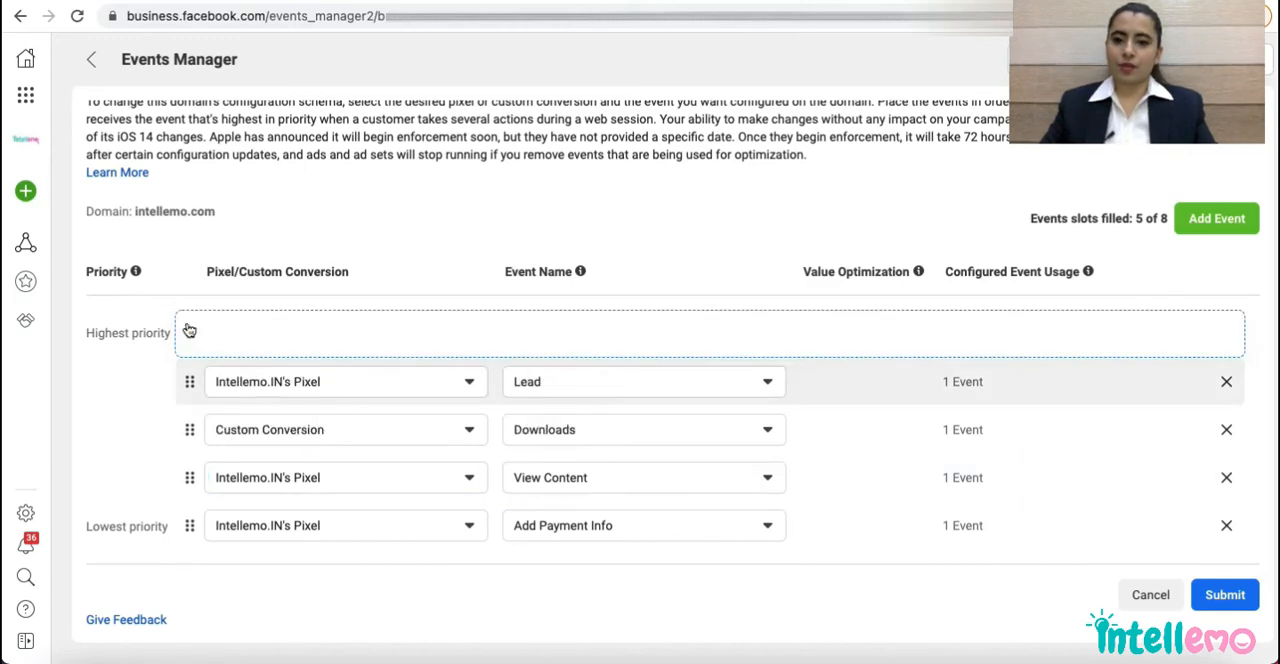
{"action": "left_click_drag", "start_coordinate": [192, 478], "coordinate": [189, 528]}
{"action": "left_click_drag", "start_coordinate": [187, 473], "coordinate": [181, 380]}
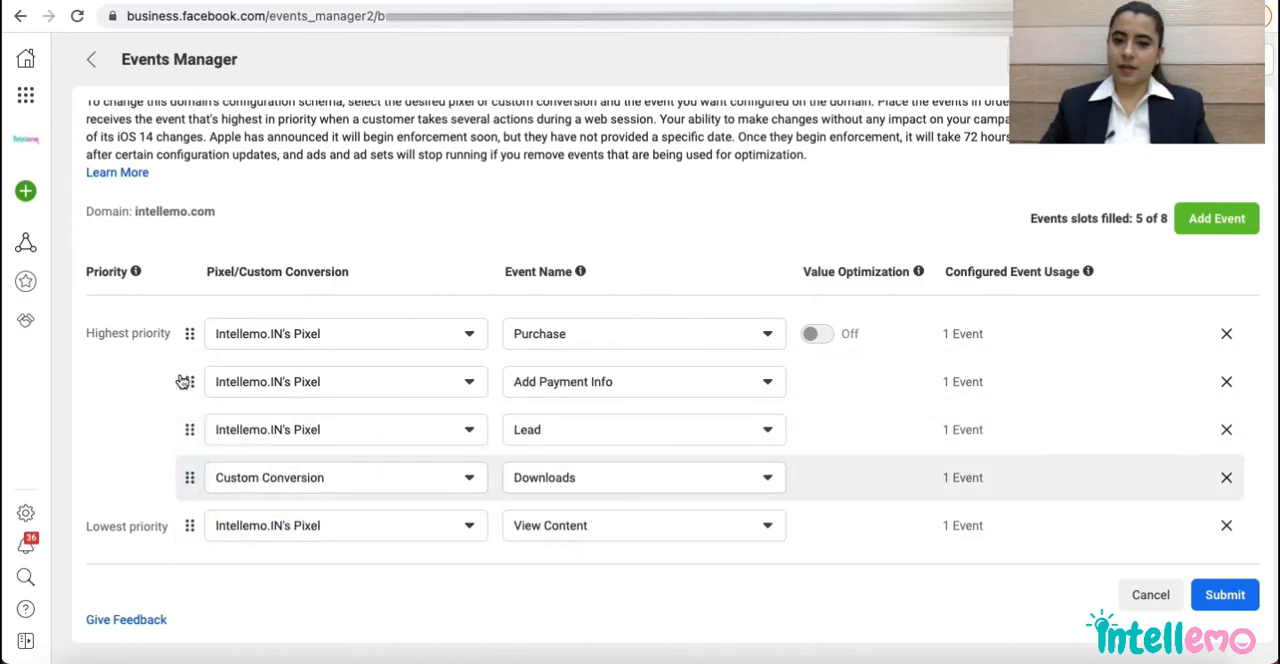
{"action": "mouse_move", "coordinate": [815, 338]}
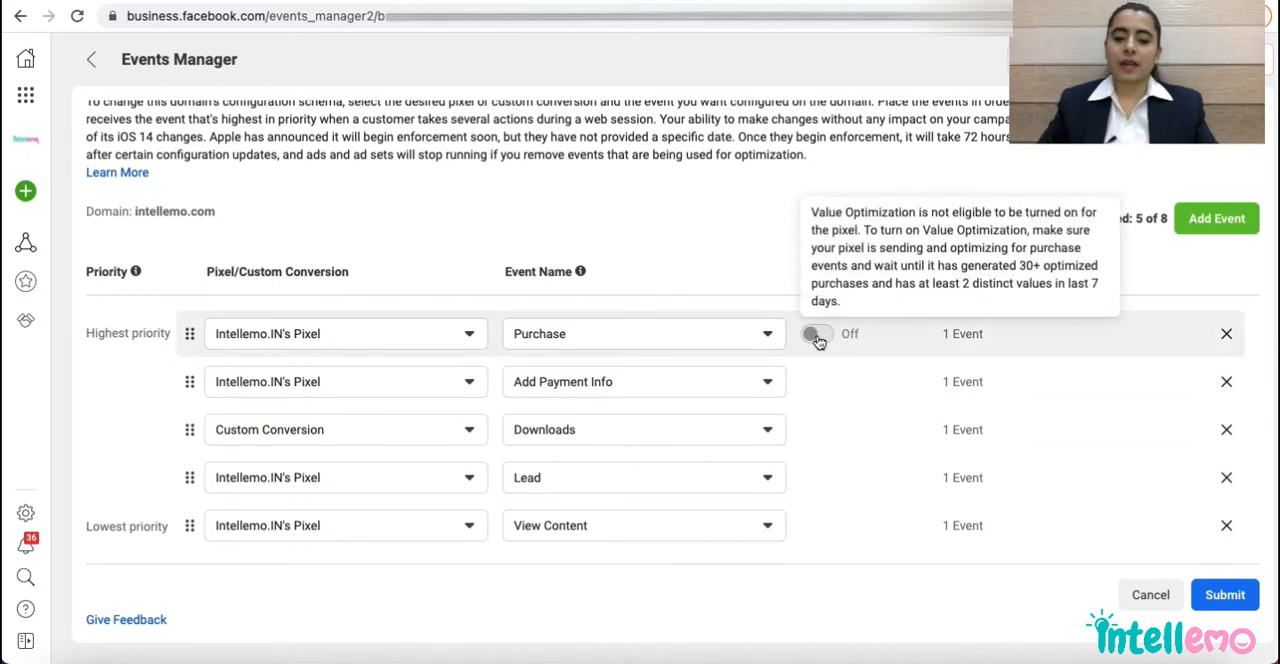
Submit the event configuration, accept the 72-hour wait confirmation and apply the changes.
{"action": "left_click", "coordinate": [1225, 595]}
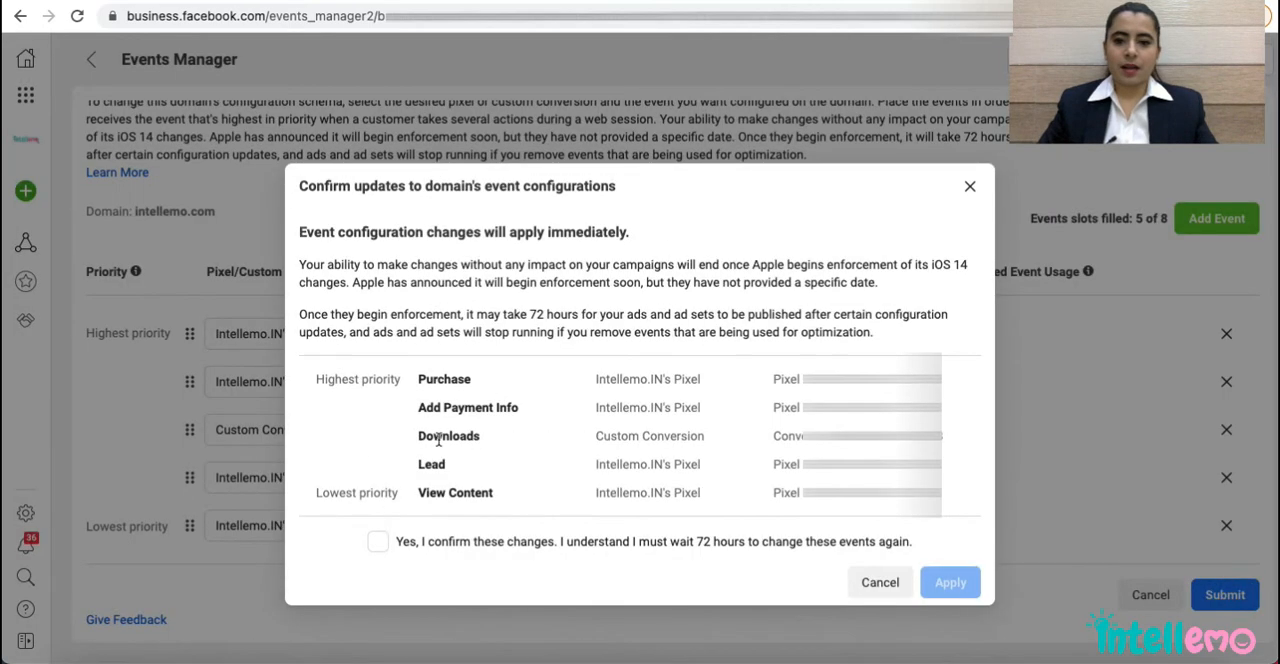
{"action": "left_click", "coordinate": [375, 543]}
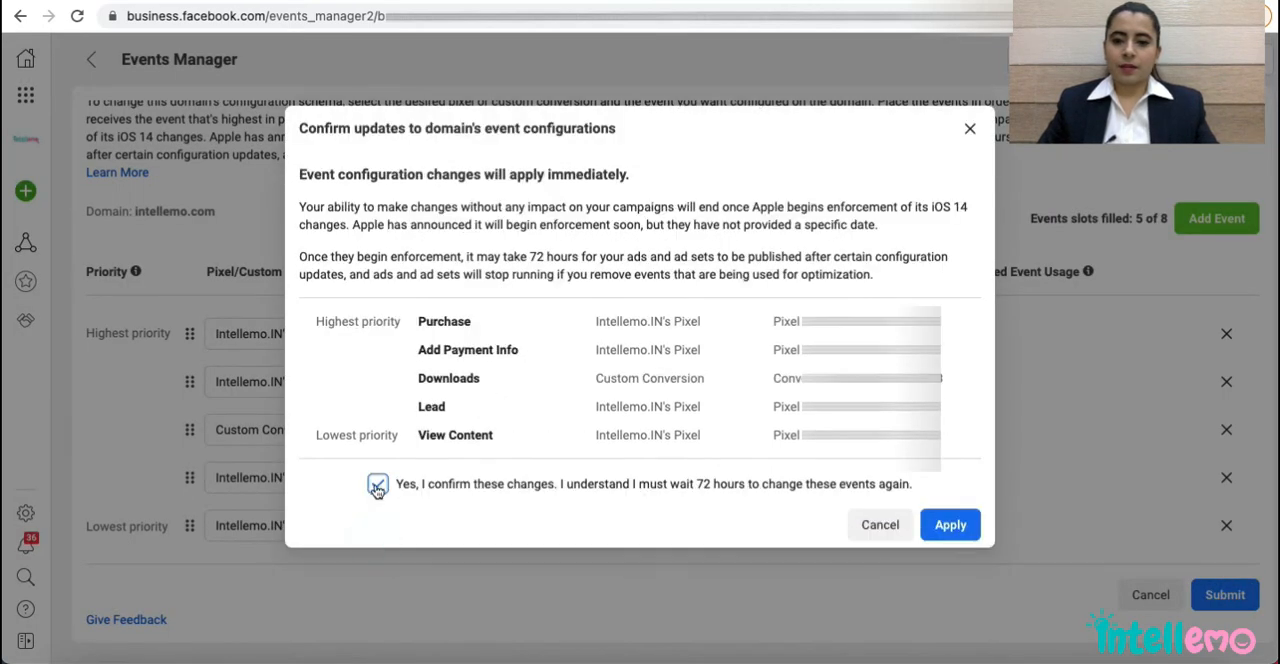
{"action": "left_click", "coordinate": [966, 533]}
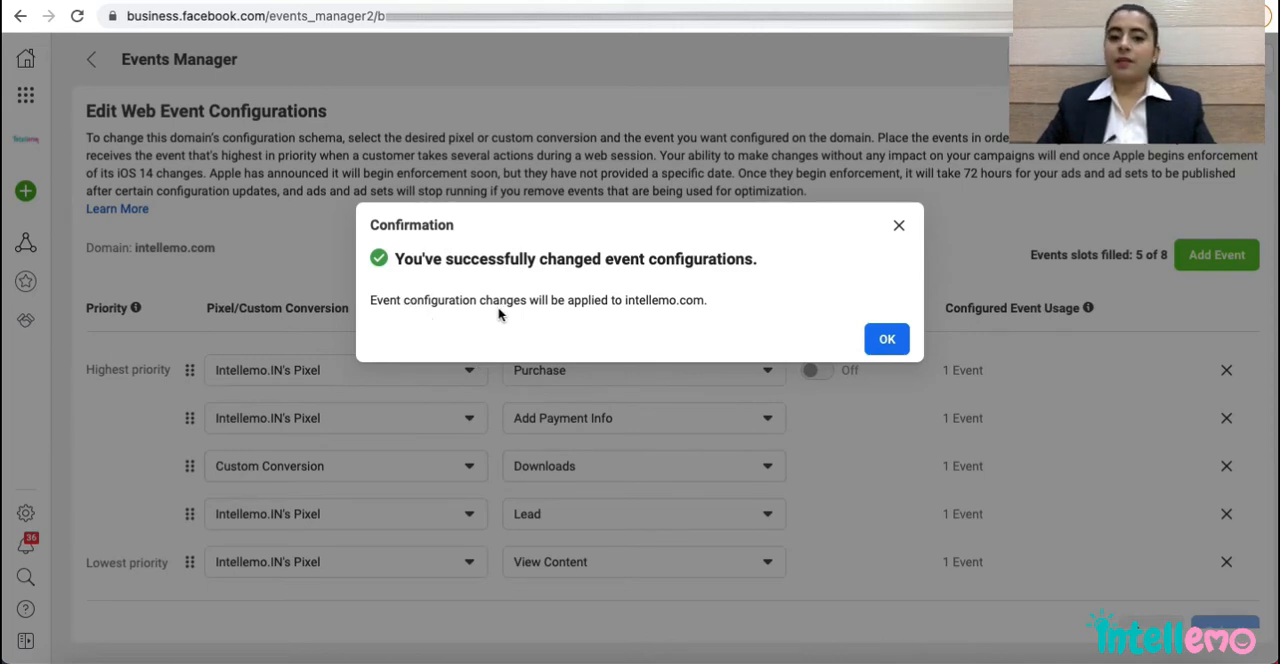
Acknowledge and close the confirmation for the changed intellemo.com event configurations.
{"action": "left_click", "coordinate": [881, 335]}
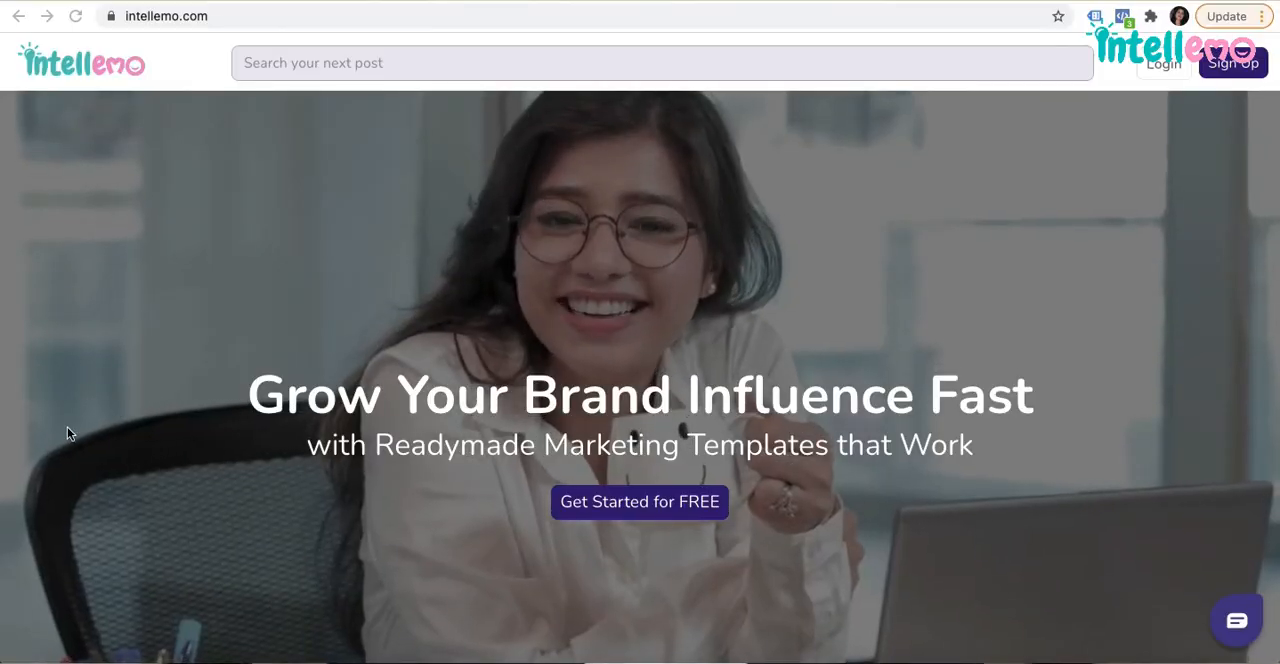
Look through the intellemo.com homepage, examining the How it works section and the Social Media Posts templates.
{"action": "scroll", "coordinate": [41, 457], "scroll_direction": "down", "scroll_amount": 5}
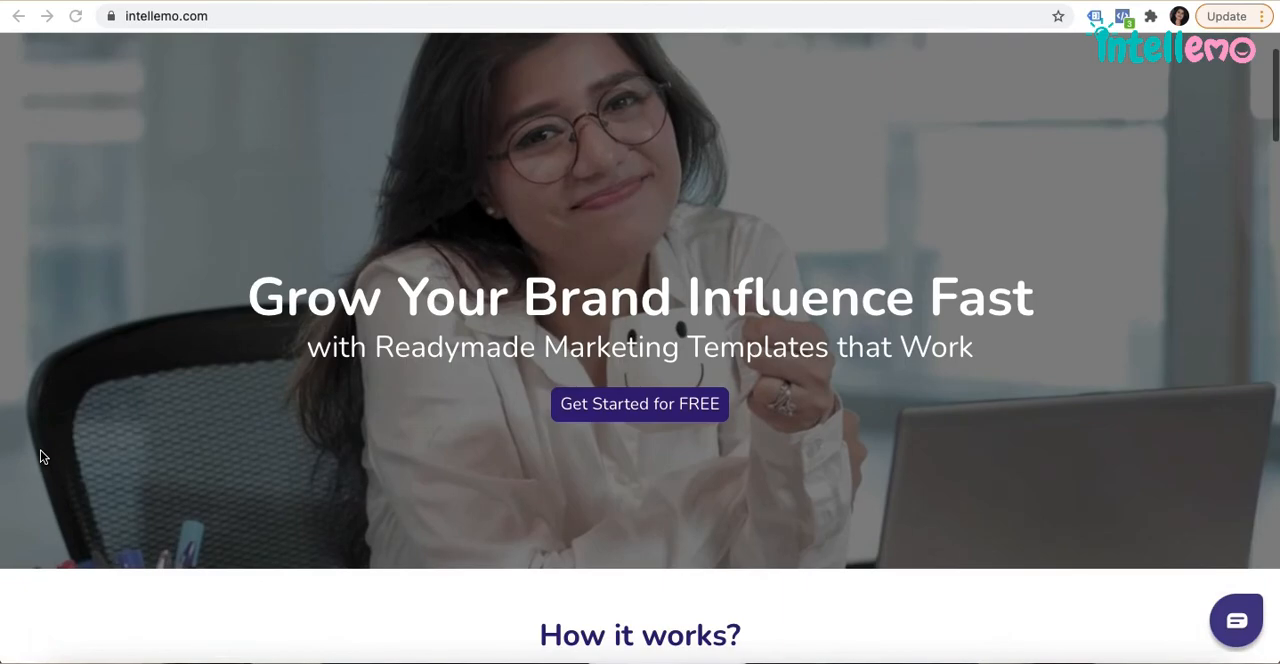
{"action": "scroll", "coordinate": [41, 457], "scroll_direction": "down", "scroll_amount": 6}
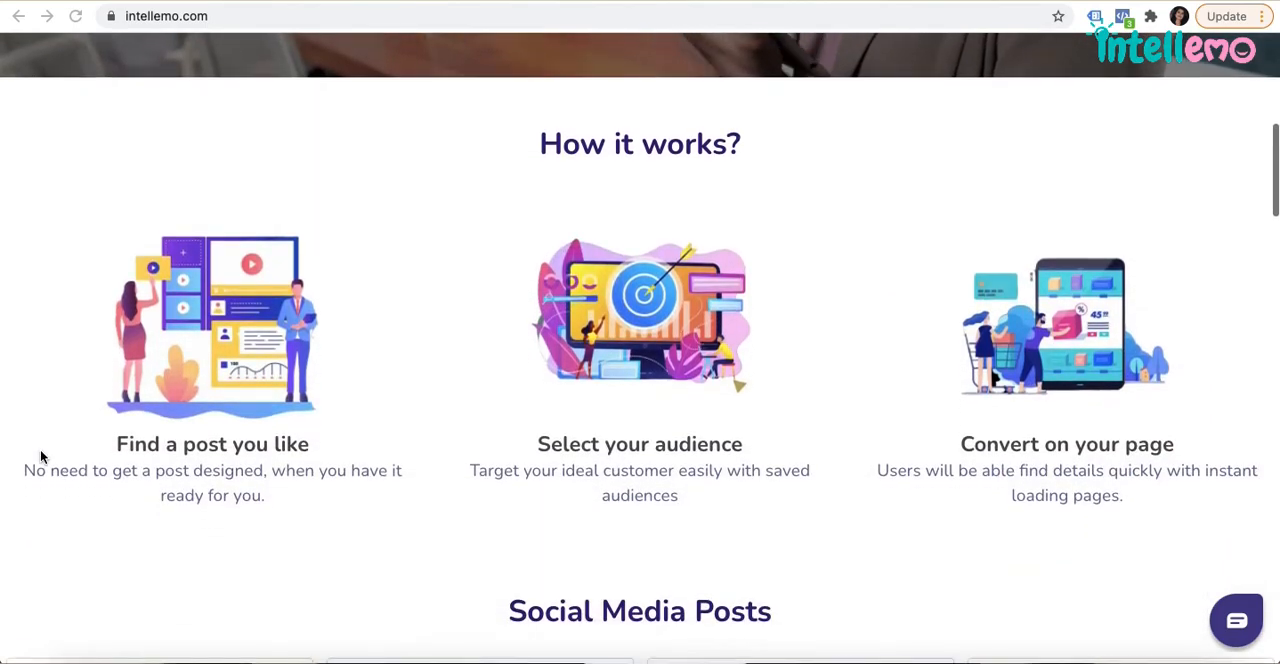
{"action": "scroll", "coordinate": [41, 457], "scroll_direction": "down", "scroll_amount": 5}
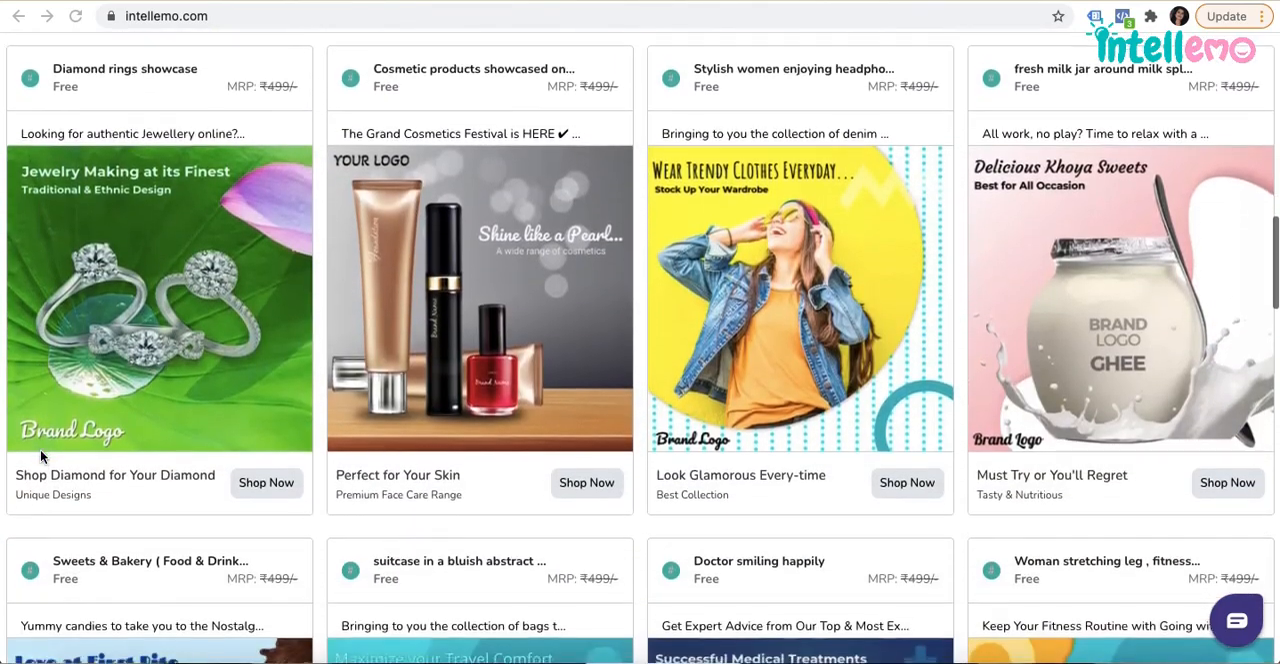
{"action": "scroll", "coordinate": [41, 457], "scroll_direction": "down", "scroll_amount": 4}
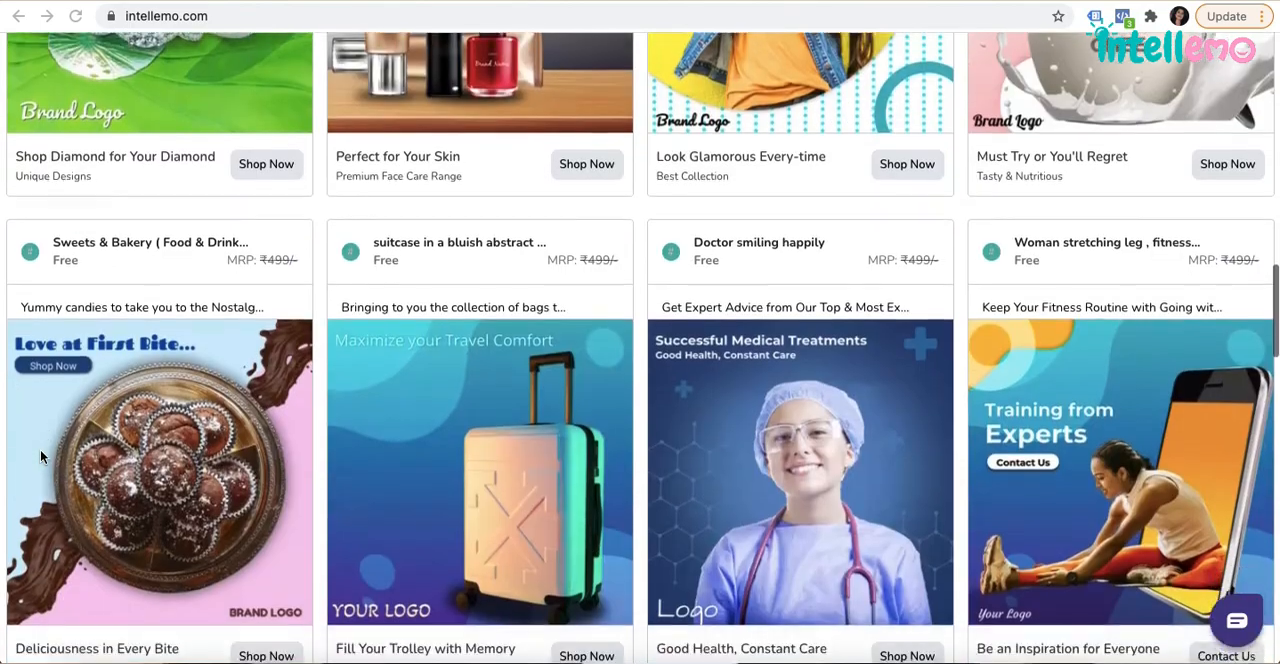
{"action": "scroll", "coordinate": [41, 457], "scroll_direction": "down", "scroll_amount": 5}
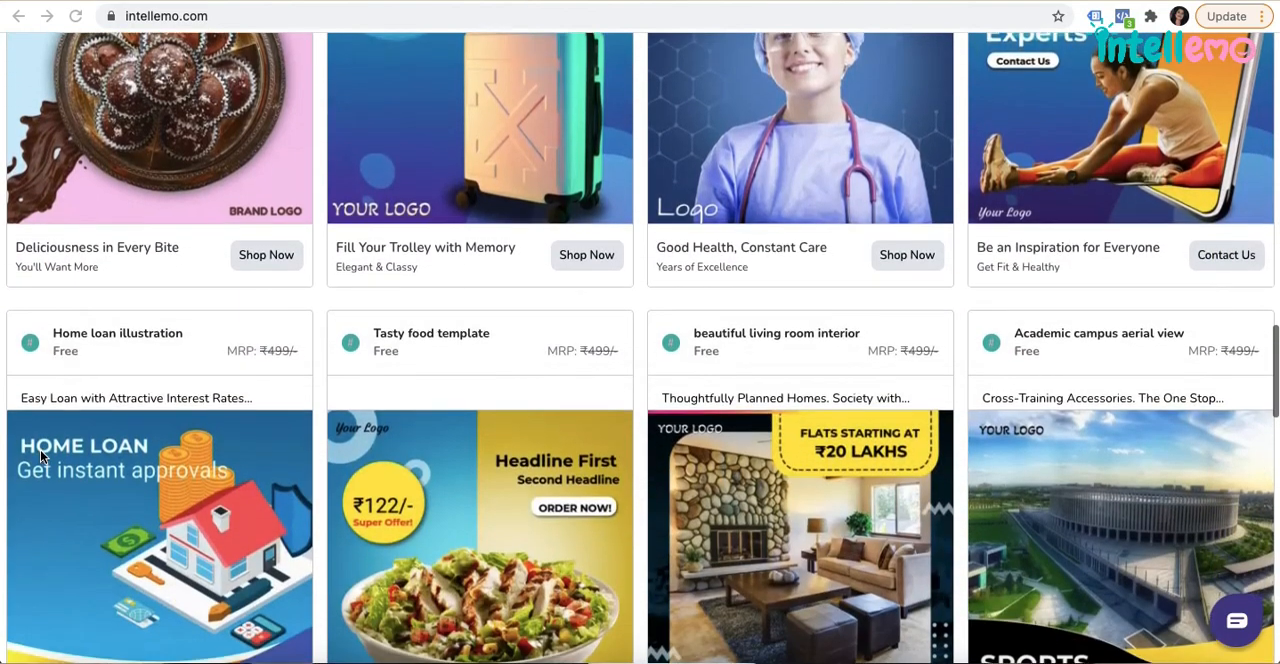
{"action": "scroll", "coordinate": [40, 457], "scroll_direction": "down", "scroll_amount": 2}
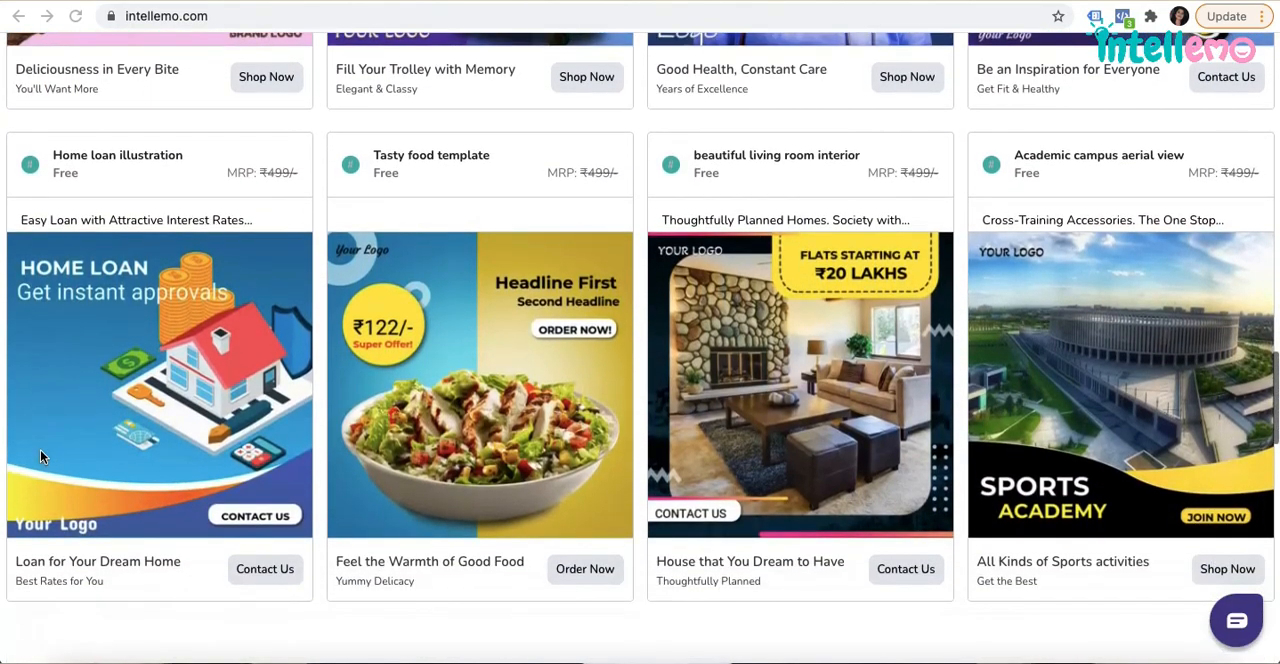